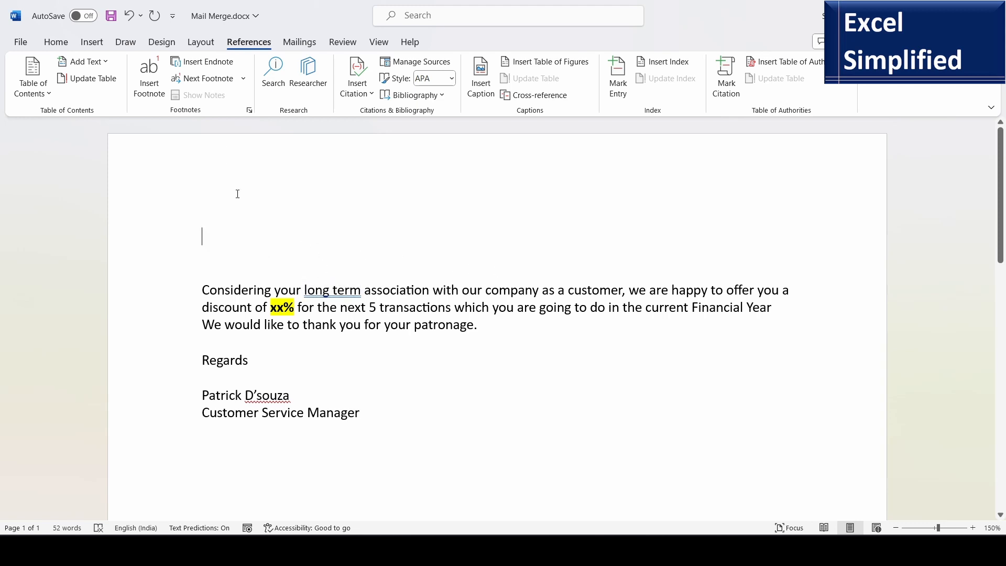
- Switch to Excel, examine the customer records in Mailing List.xlsx, and return to the letter in Word
key("alt+Tab")
left_click_drag(48, 201, 297, 262)
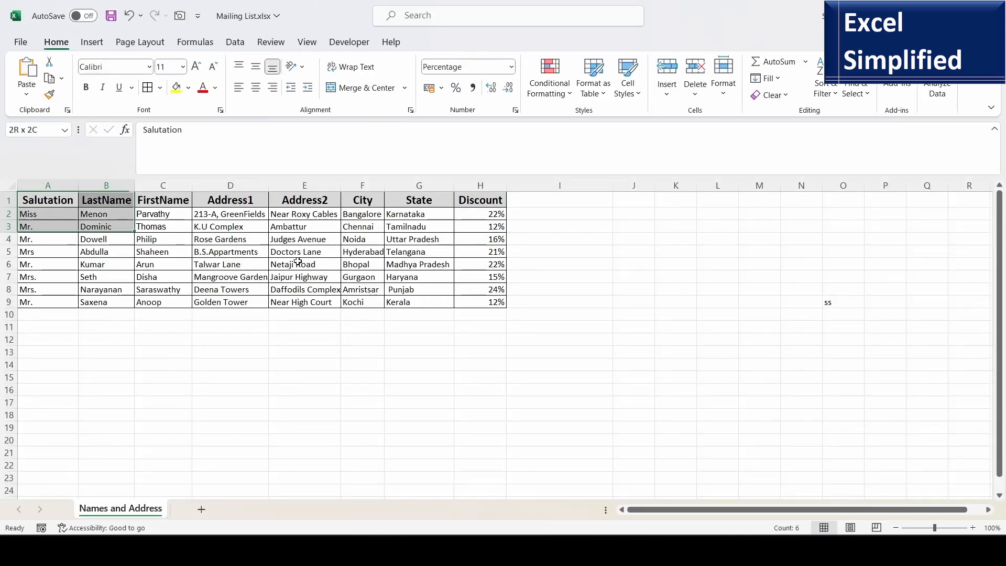
left_click_drag(397, 266, 494, 302)
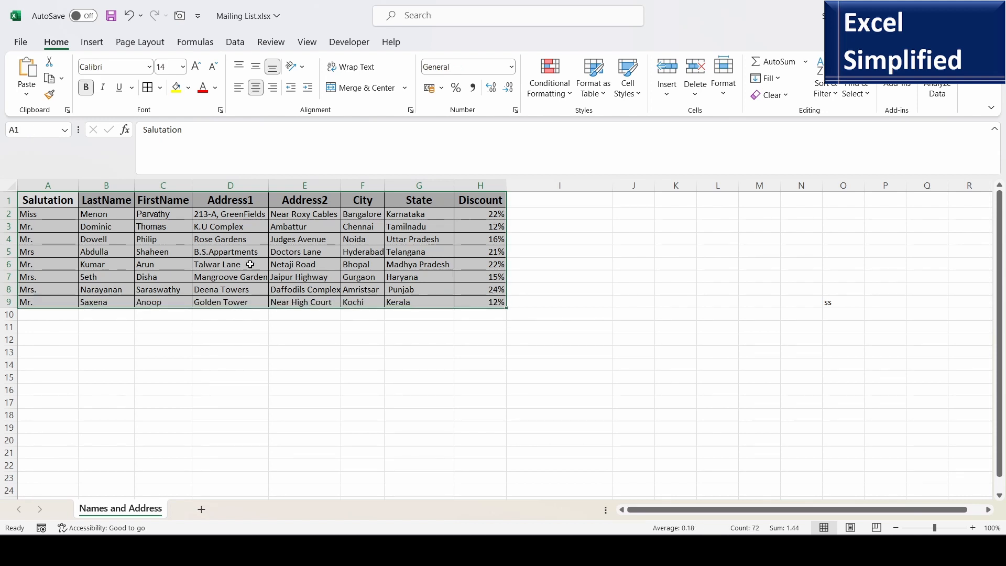
left_click(71, 207)
key("alt+Tab")
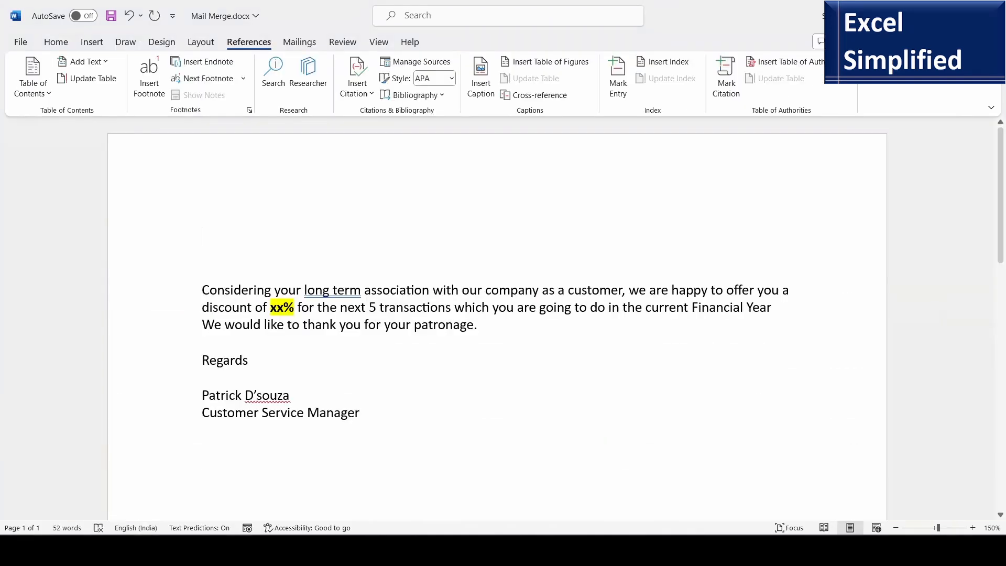
- Use the existing list Mailing List.xlsx as mail merge recipients, taking the 'Names and Address$' table with its first row as column headers
left_click(305, 43)
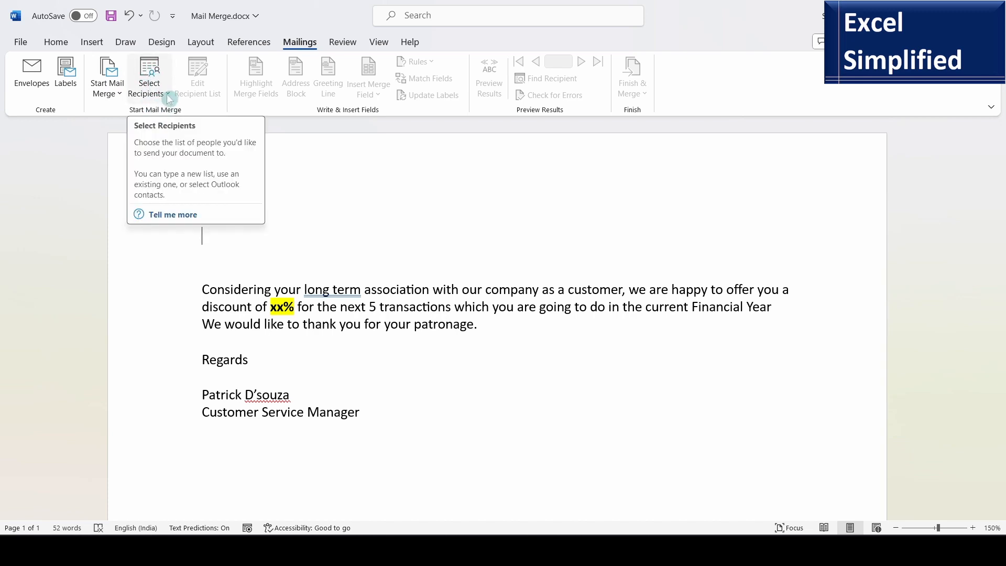
left_click(169, 98)
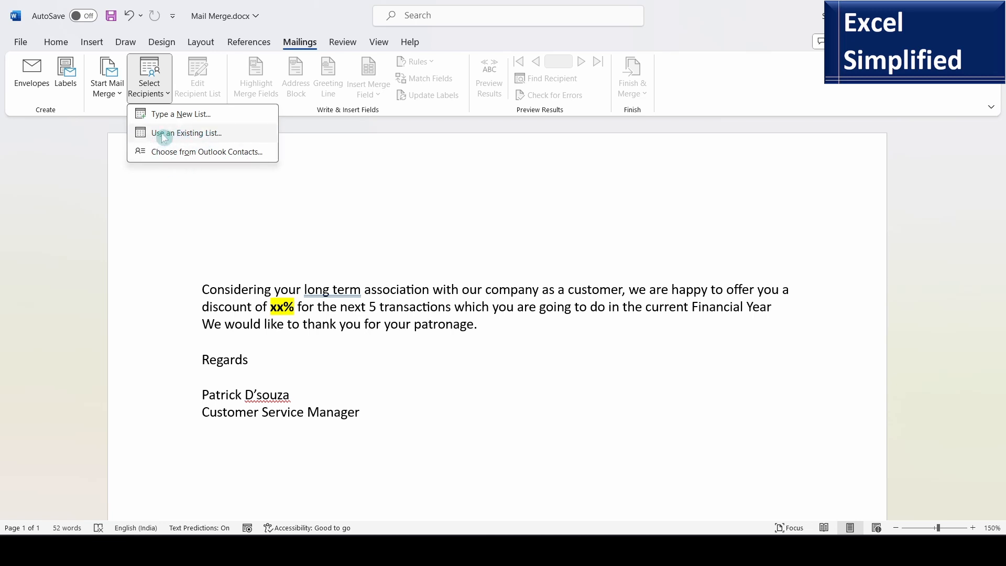
left_click(188, 133)
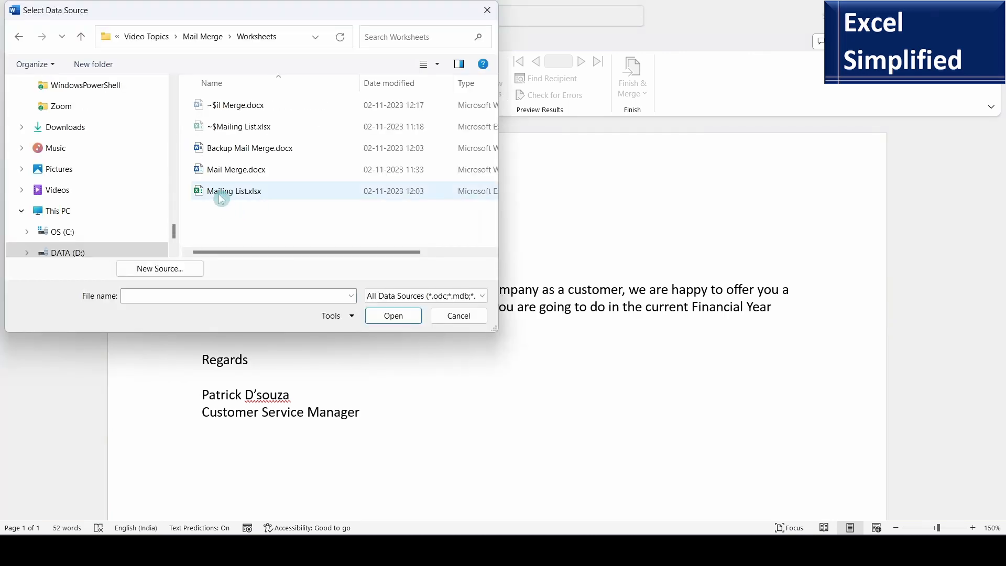
left_click(220, 192)
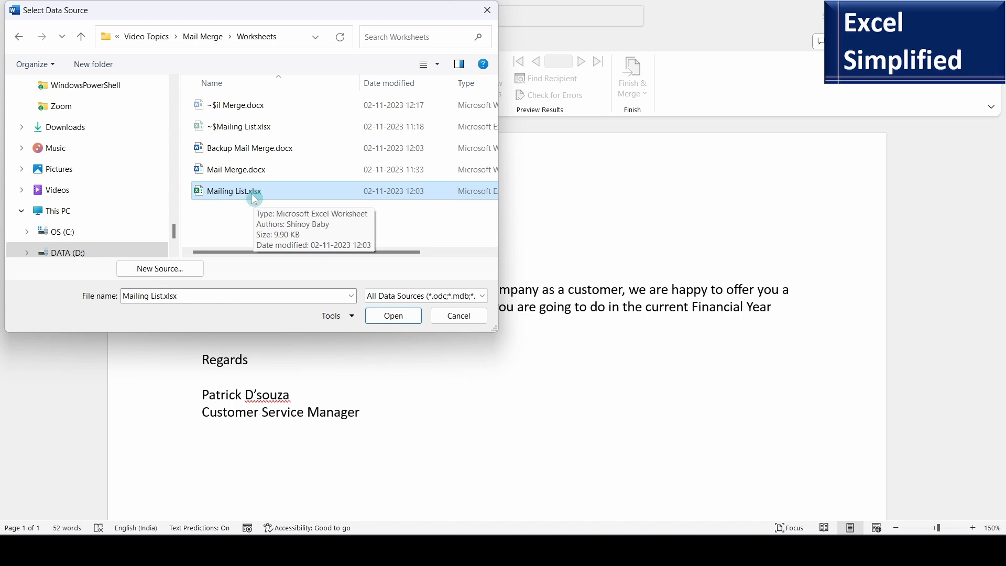
left_click(395, 315)
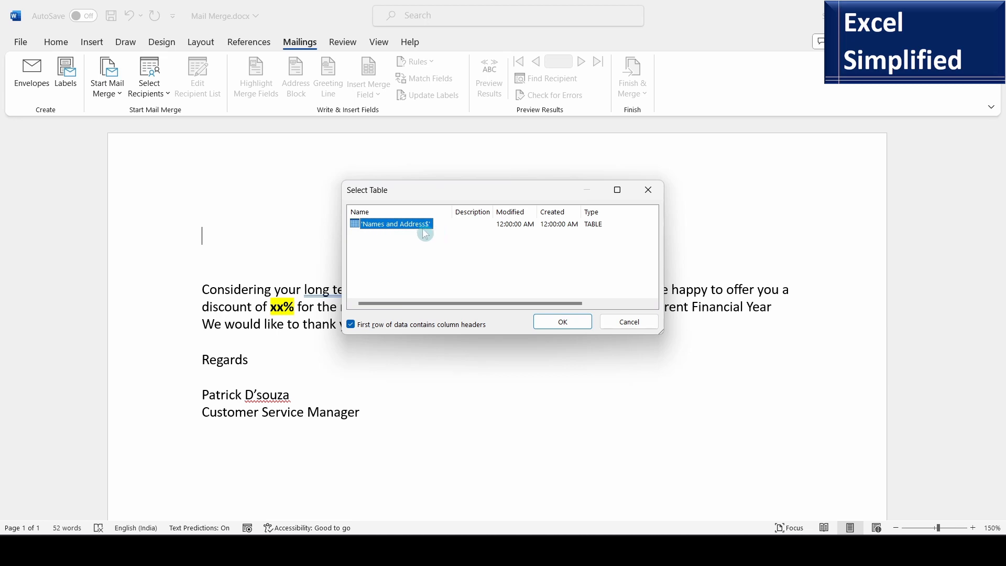
left_click(569, 328)
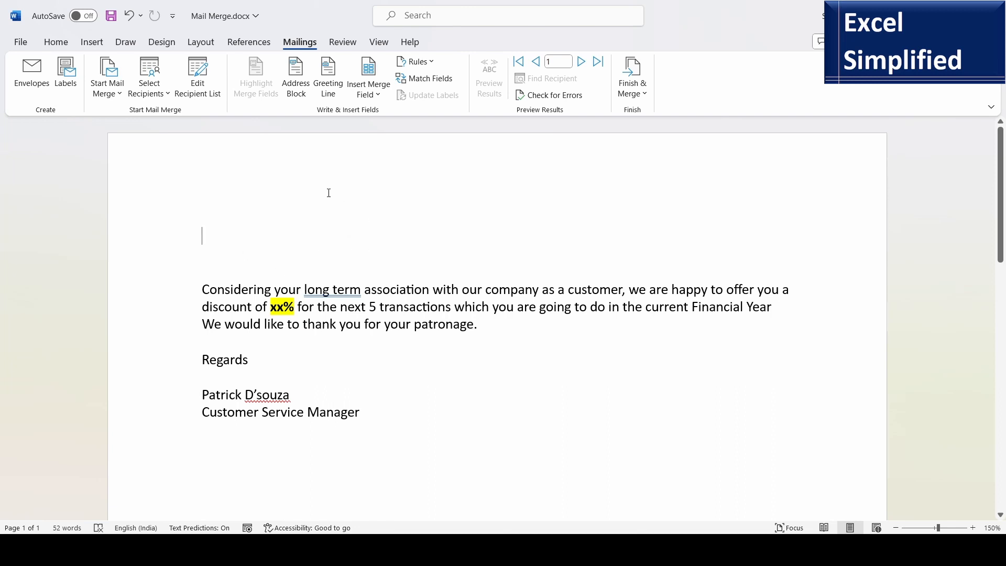
- Match the merge fields so Courtesy Title uses Salutation, First Name uses FirstName and Last Name uses LastName
left_click(433, 79)
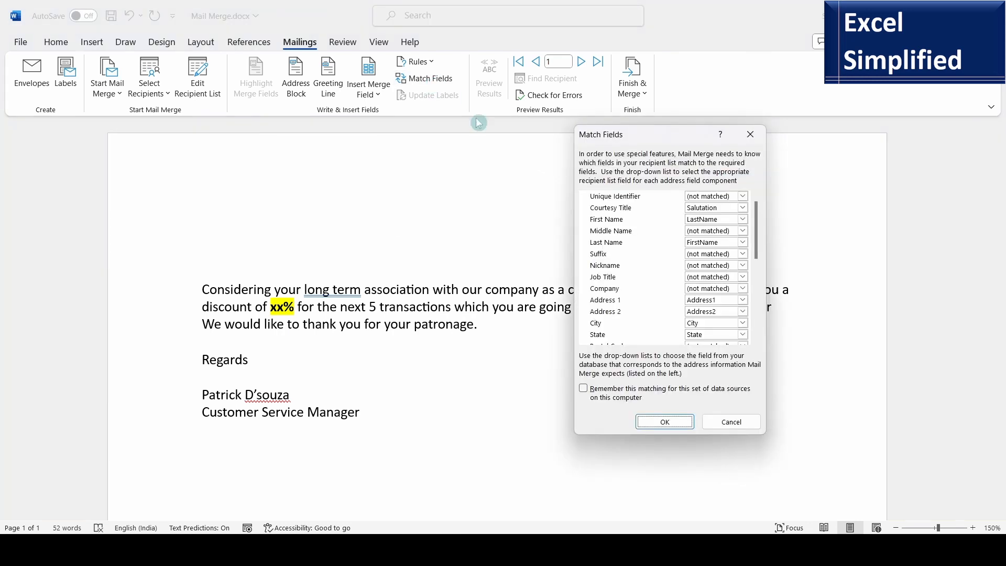
left_click(745, 207)
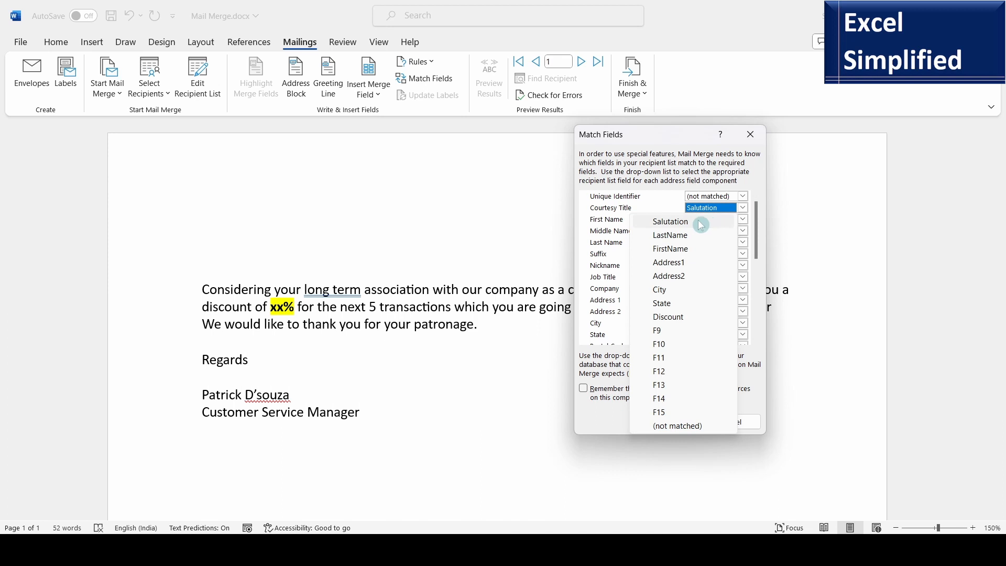
left_click(701, 223)
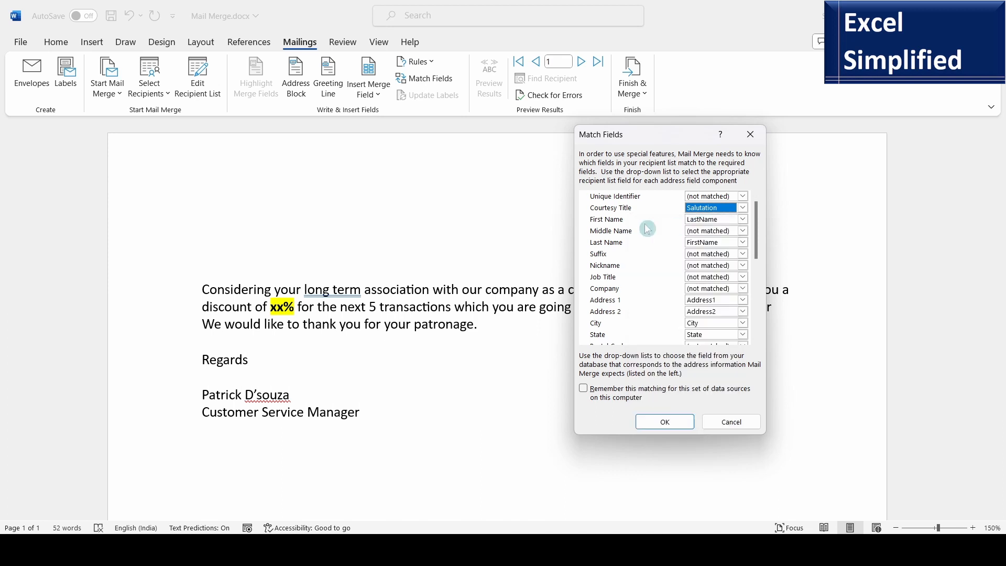
left_click(744, 220)
left_click(684, 259)
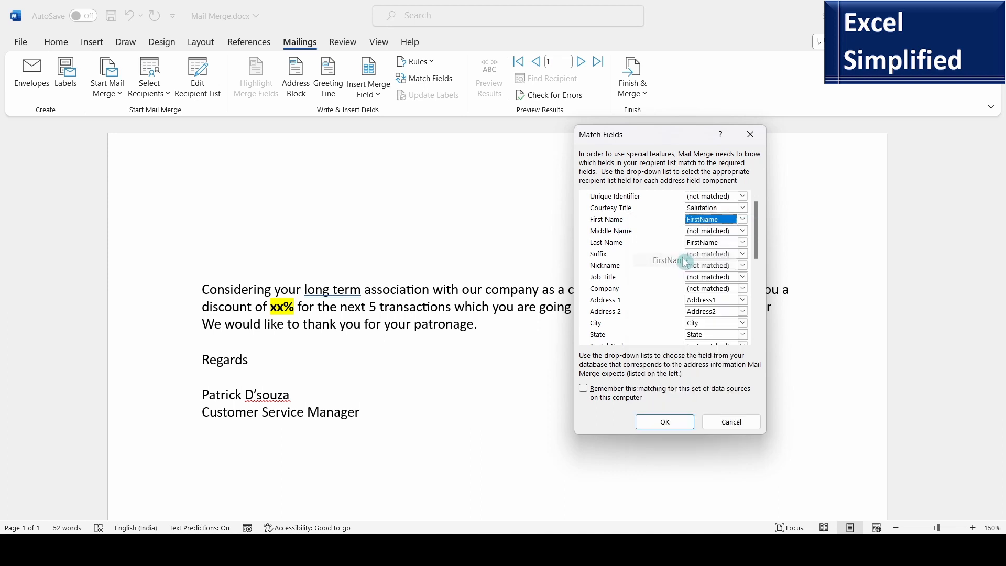
left_click(719, 242)
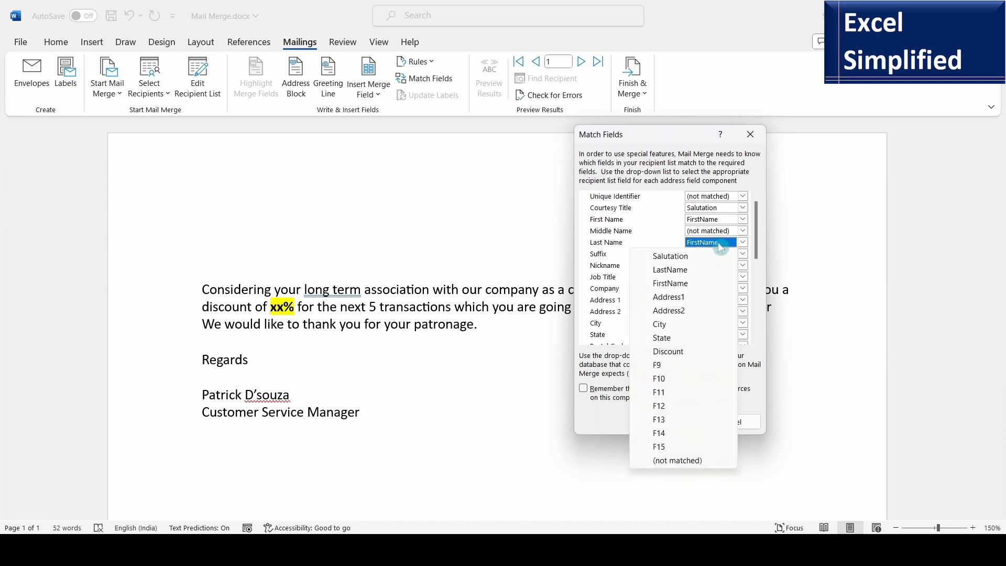
left_click(691, 270)
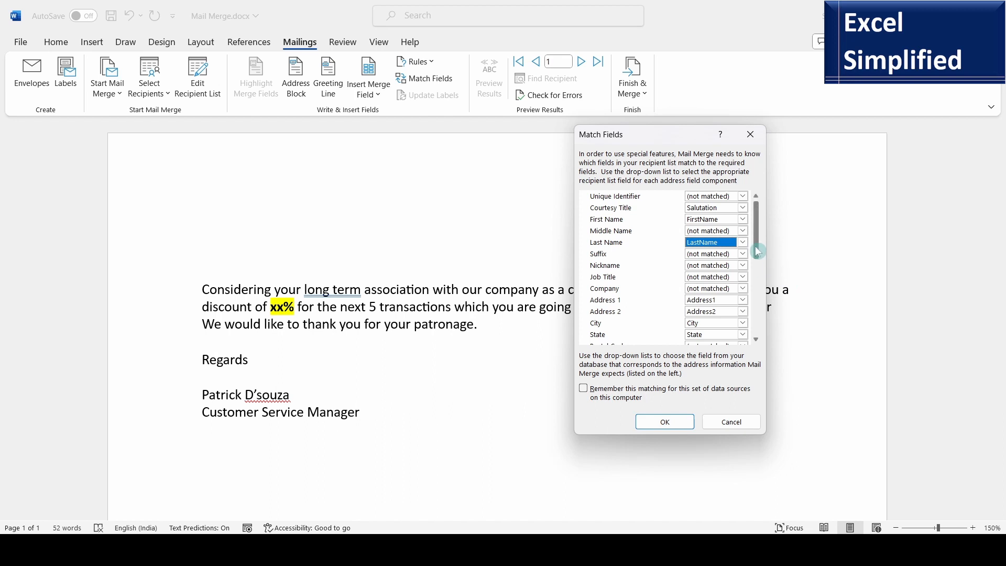
mouse_move(758, 251)
left_mouse_down()
mouse_move(759, 281)
mouse_move(758, 253)
left_mouse_up()
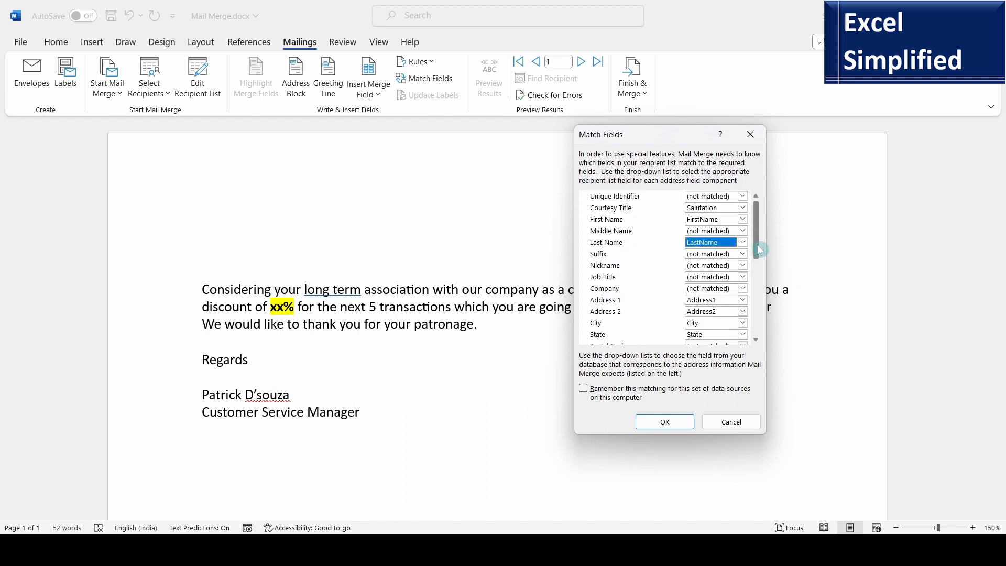
left_click(666, 422)
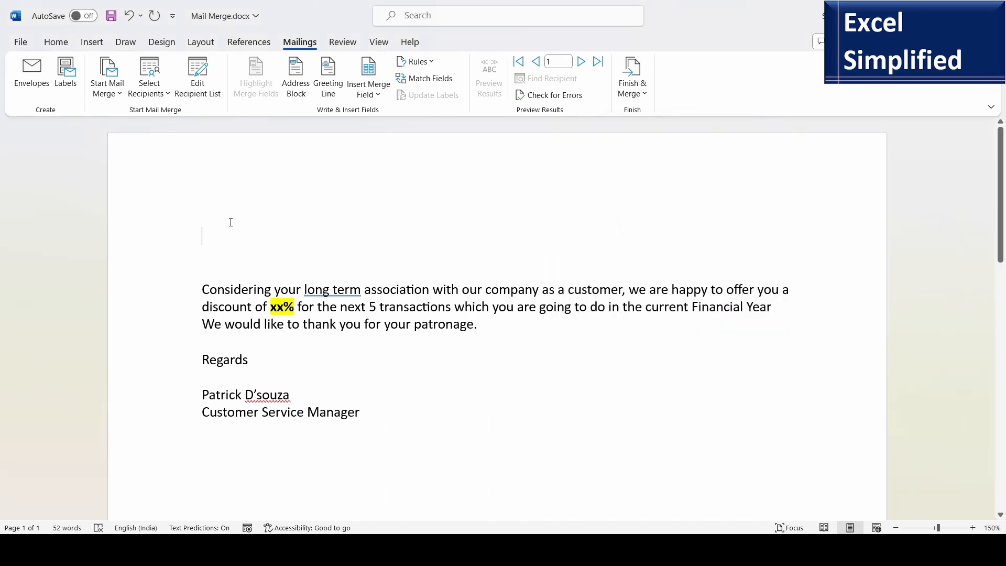
- Start an address block and try the Josh and Josh Randall Jr. name formats, excluding and then re-including the postal address
left_click(297, 84)
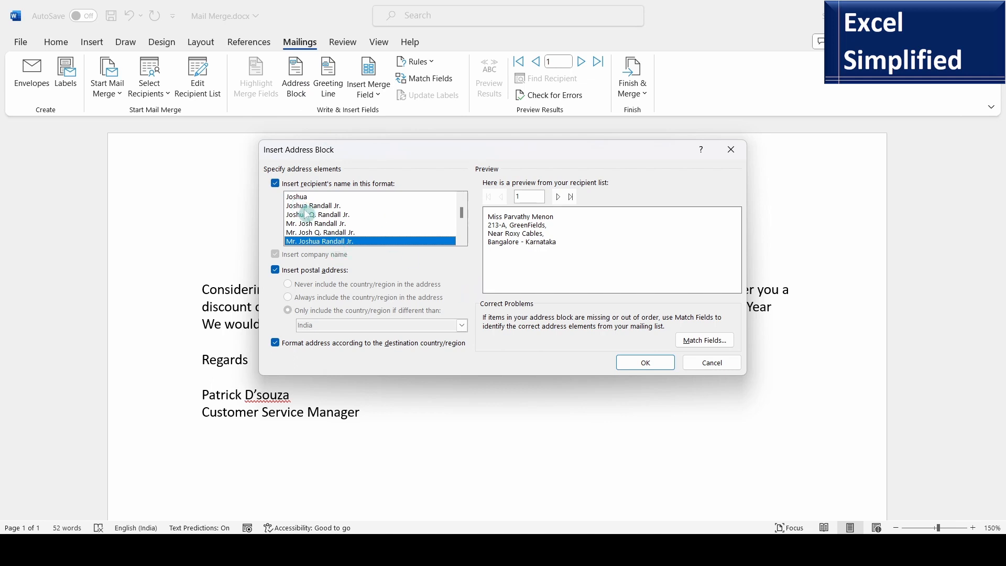
scroll(462, 209, "up", 1)
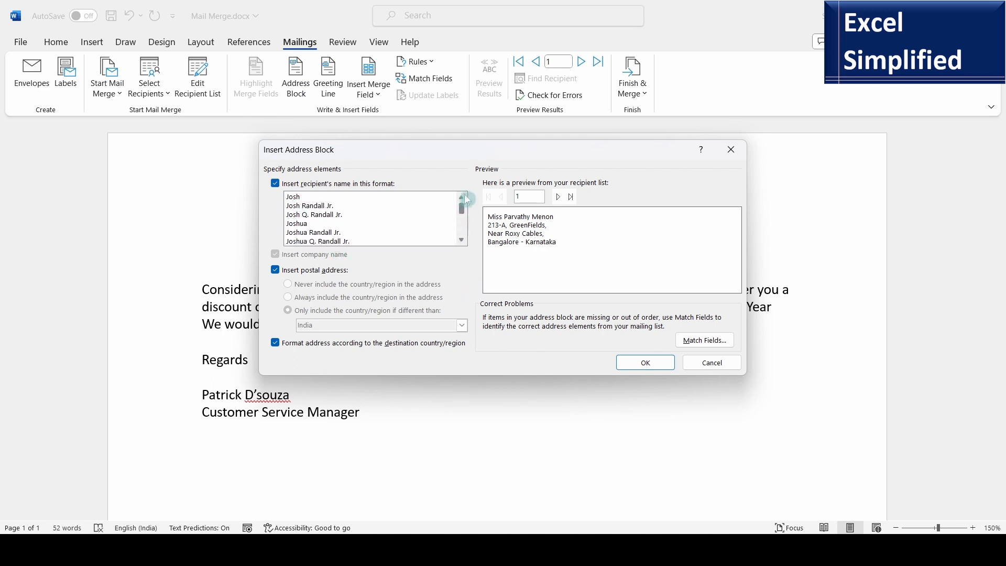
left_click(296, 198)
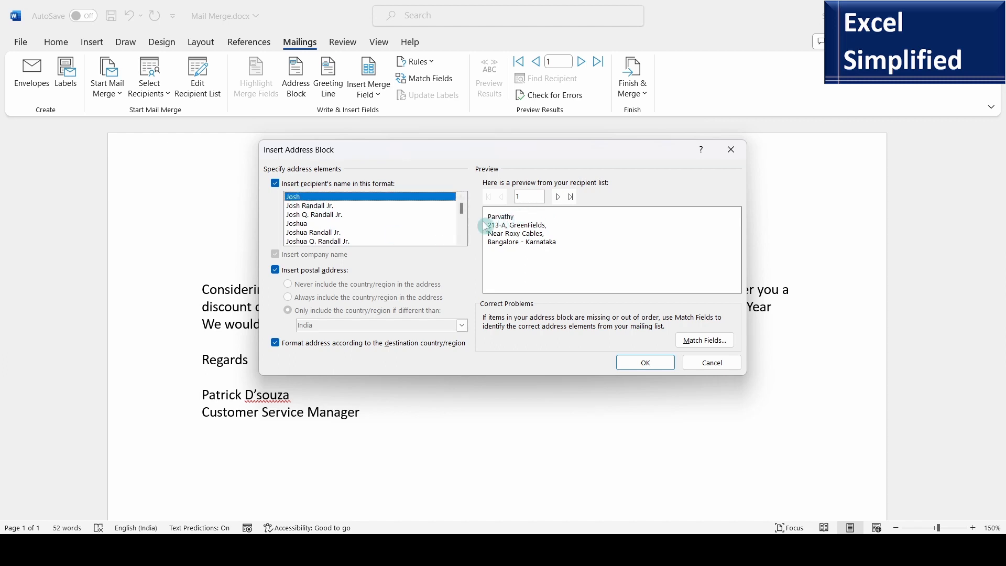
left_click(305, 206)
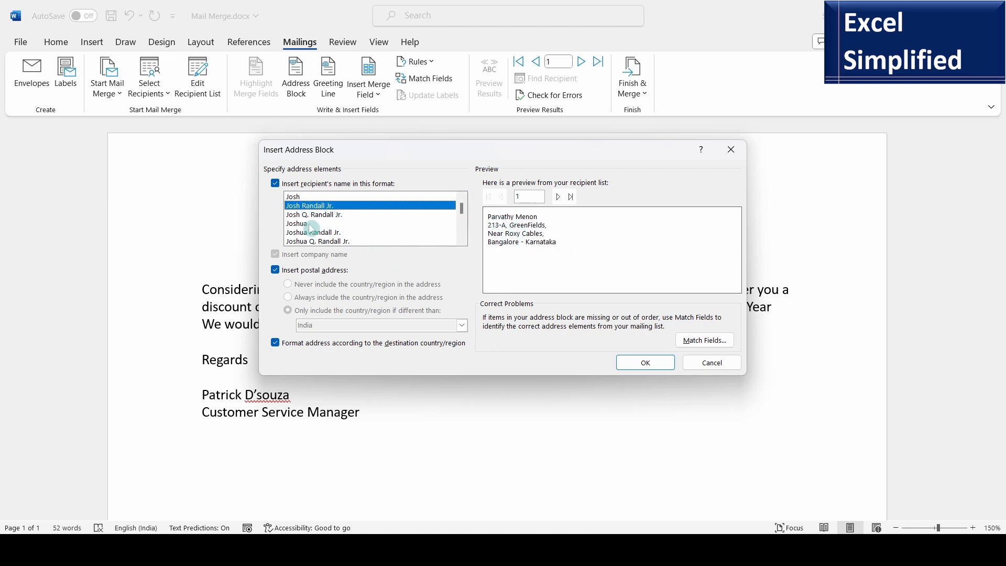
left_click(276, 271)
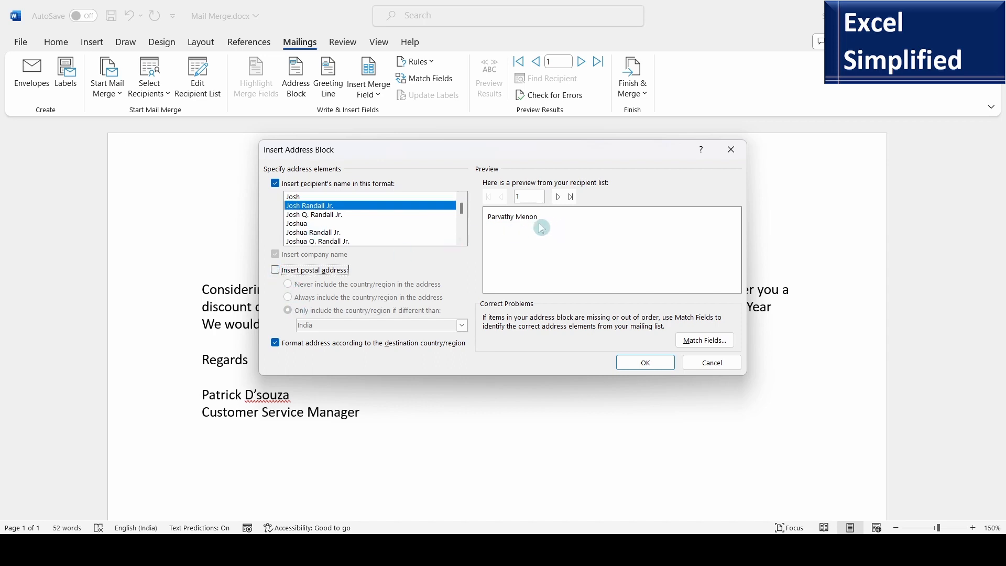
left_click(275, 270)
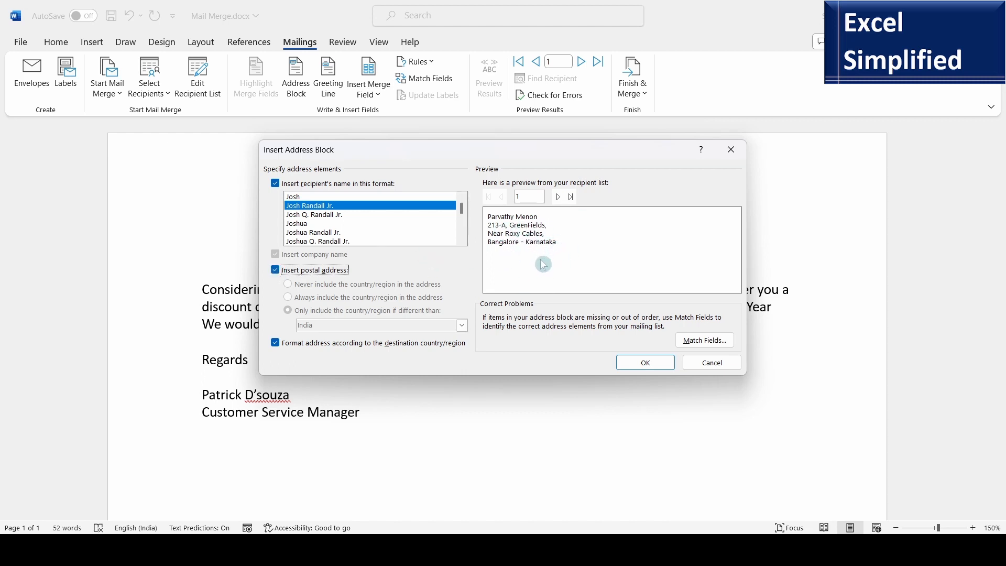
- Try the Mr. Josh Randall Jr. name format for the address block, then choose Josh Q. Randall Jr
scroll(357, 224, "down", 2)
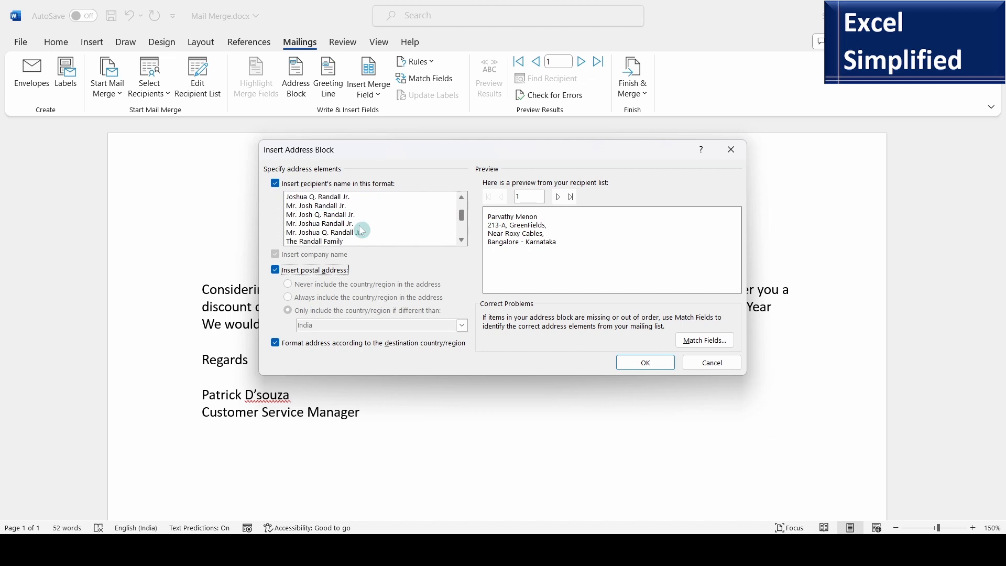
left_click(299, 207)
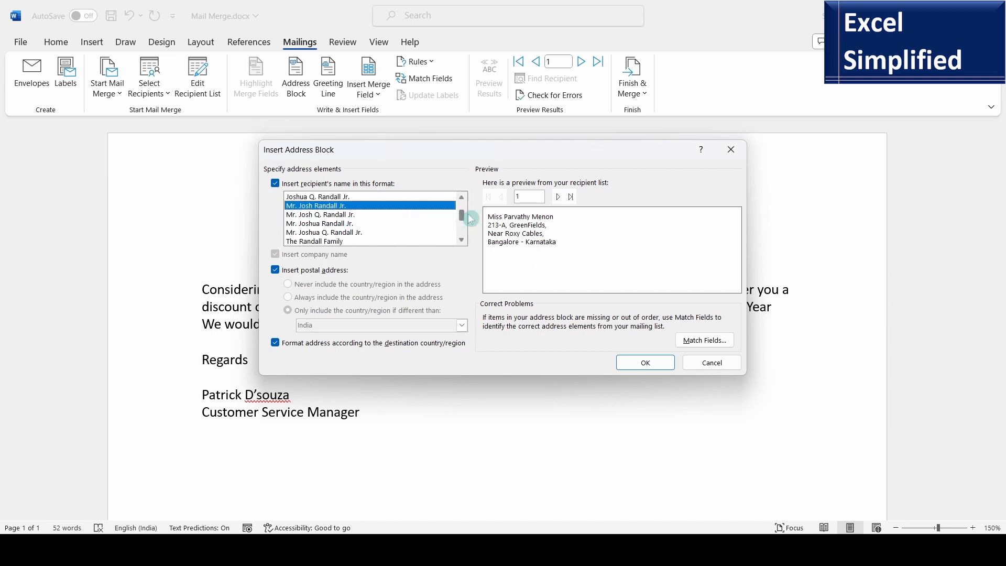
left_click_drag(468, 221, 468, 212)
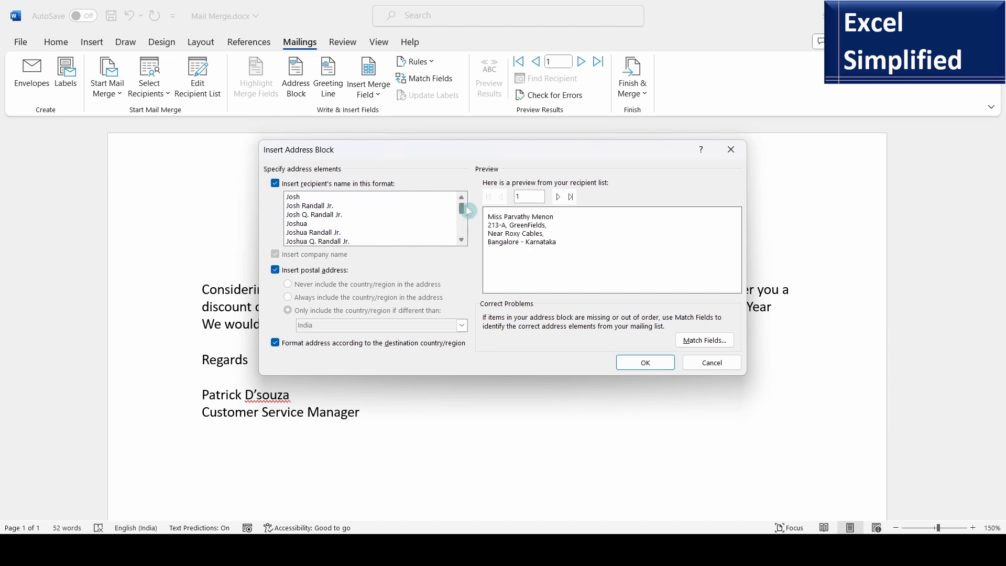
left_click(315, 216)
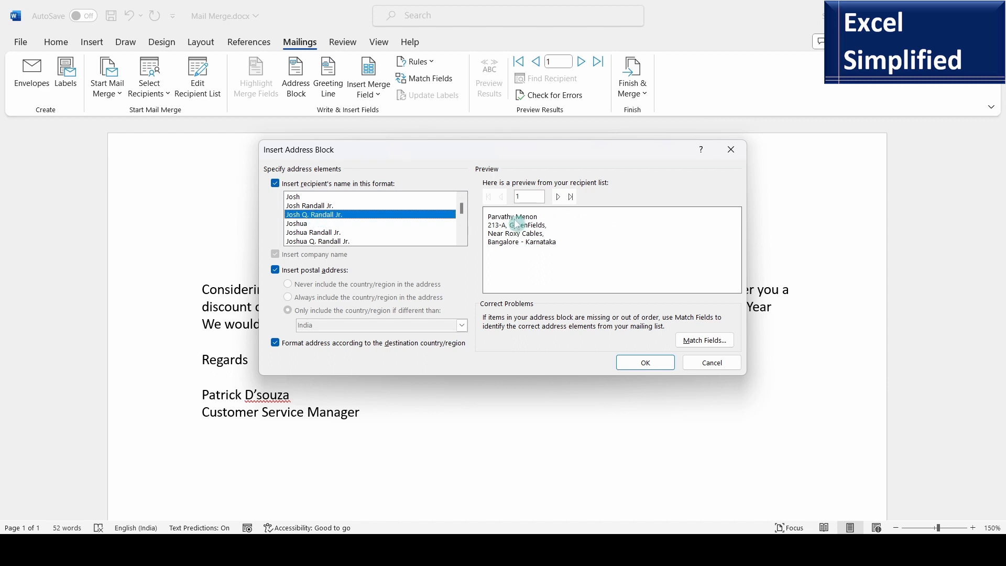
- Preview the address block for successive recipients up to record 7 and insert it above the letter text
left_click(560, 197)
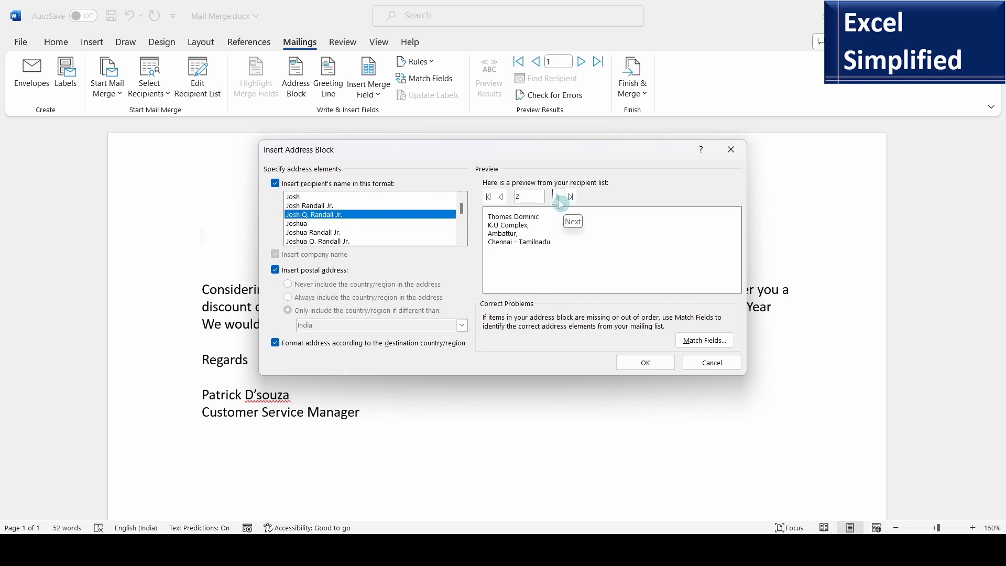
left_click(559, 198)
left_click(559, 199)
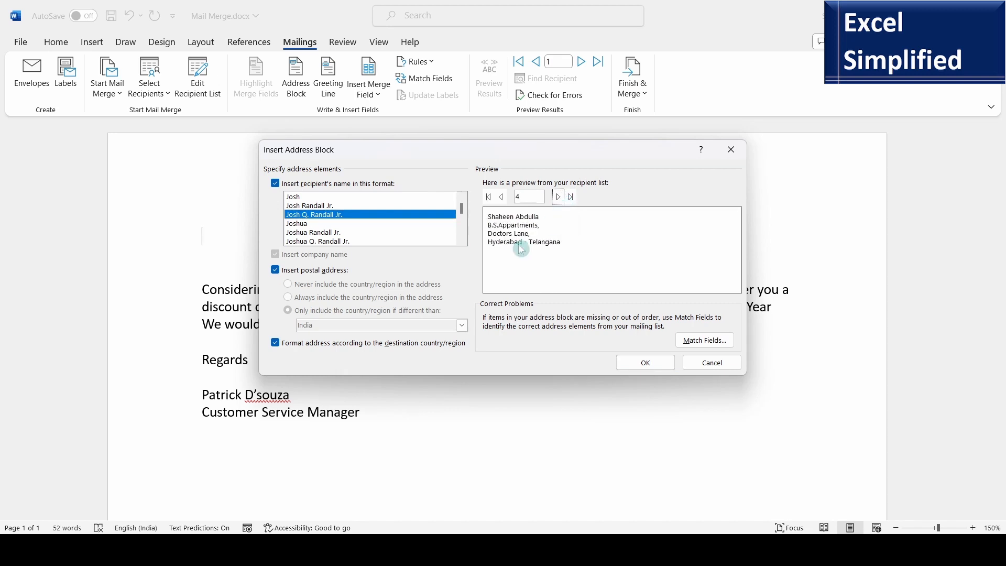
left_click(559, 198)
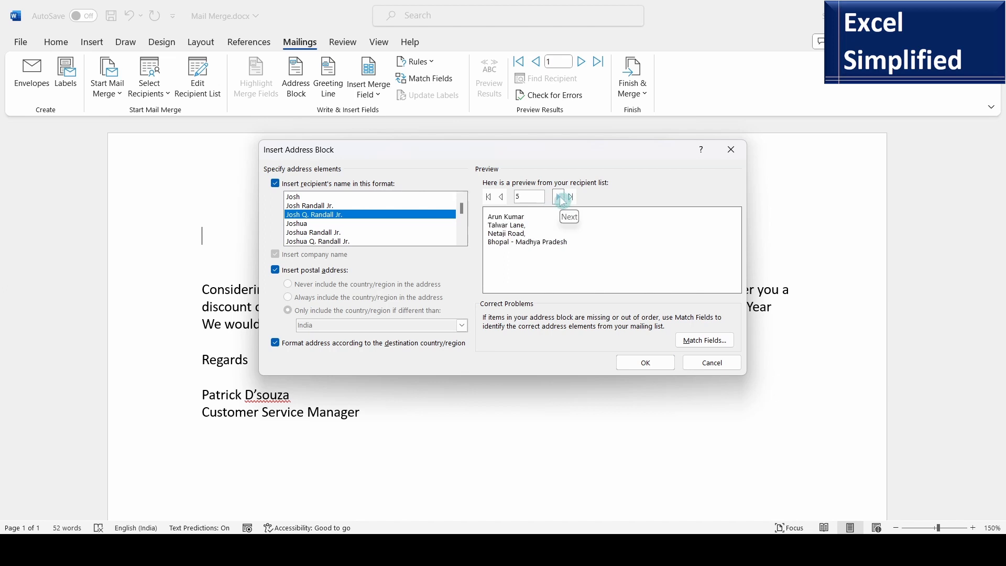
left_click(560, 198)
left_click(560, 198)
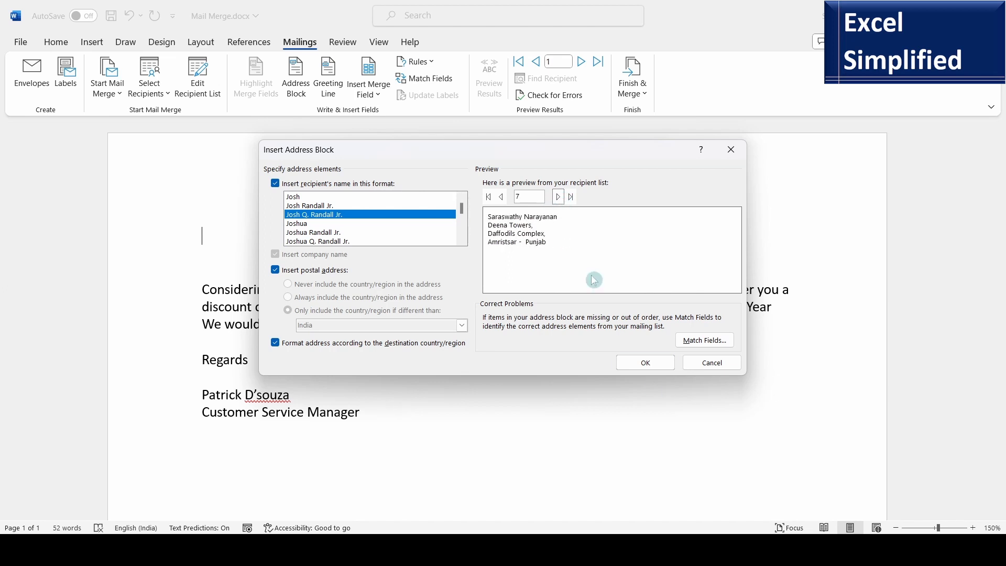
left_click(644, 364)
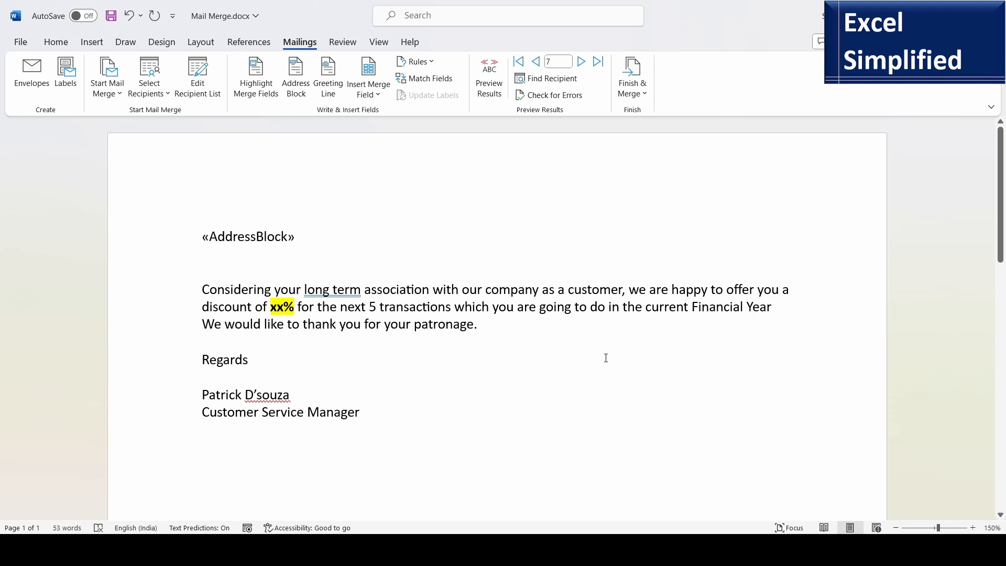
- Start a greeting line with Dear as the salutation and choose the Mr. Joshua Randall Jr. name format
left_click(332, 80)
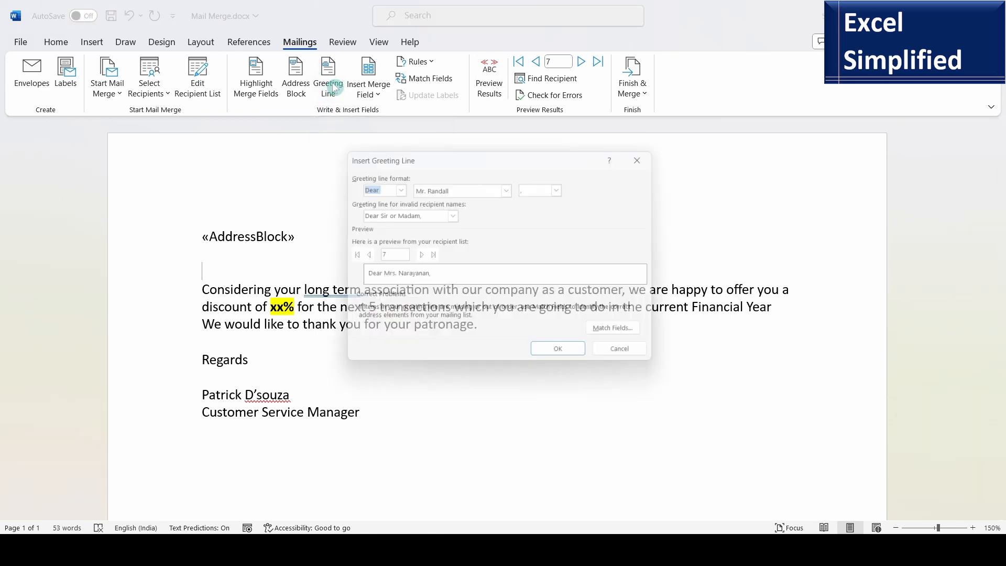
left_click(397, 187)
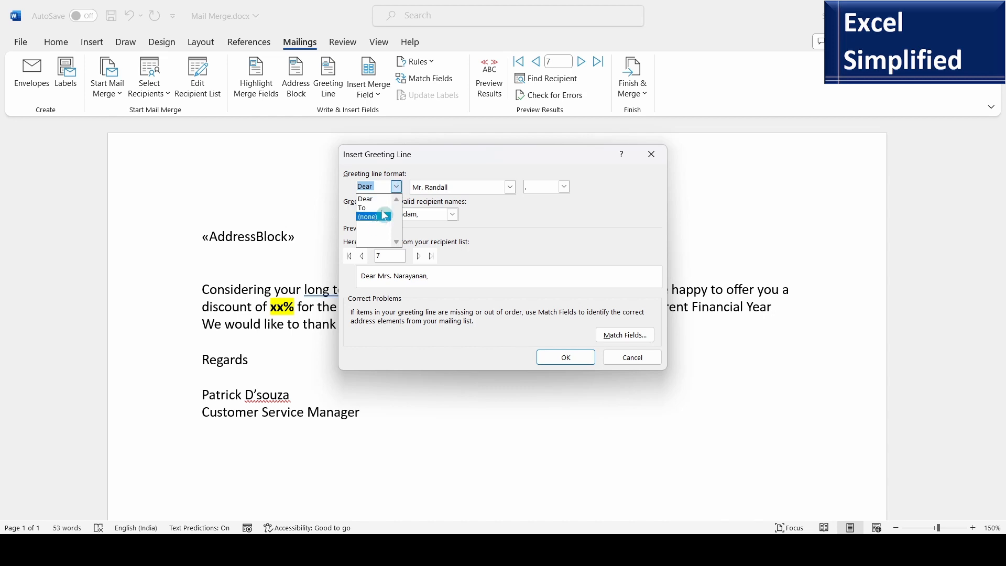
left_click(397, 187)
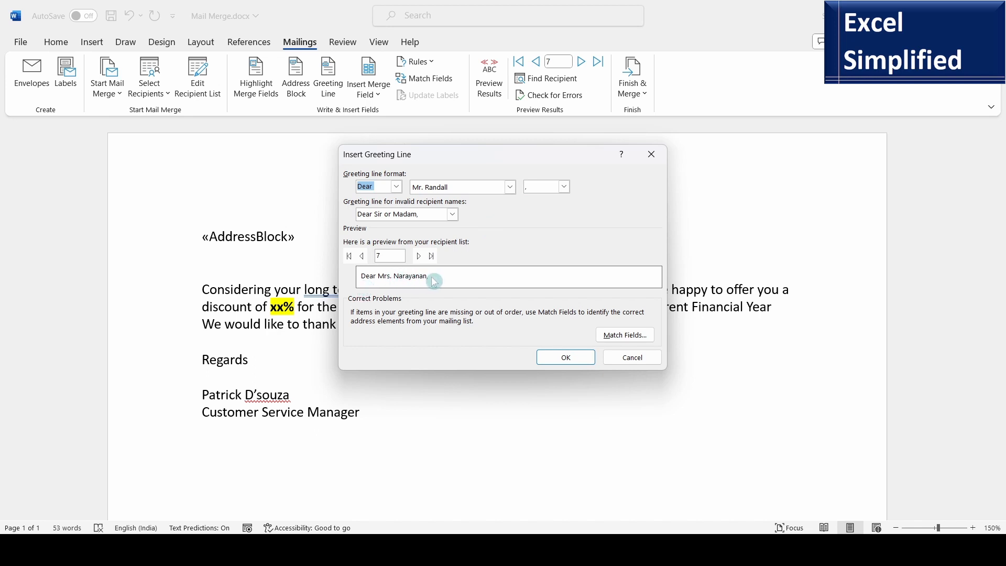
left_click(363, 256)
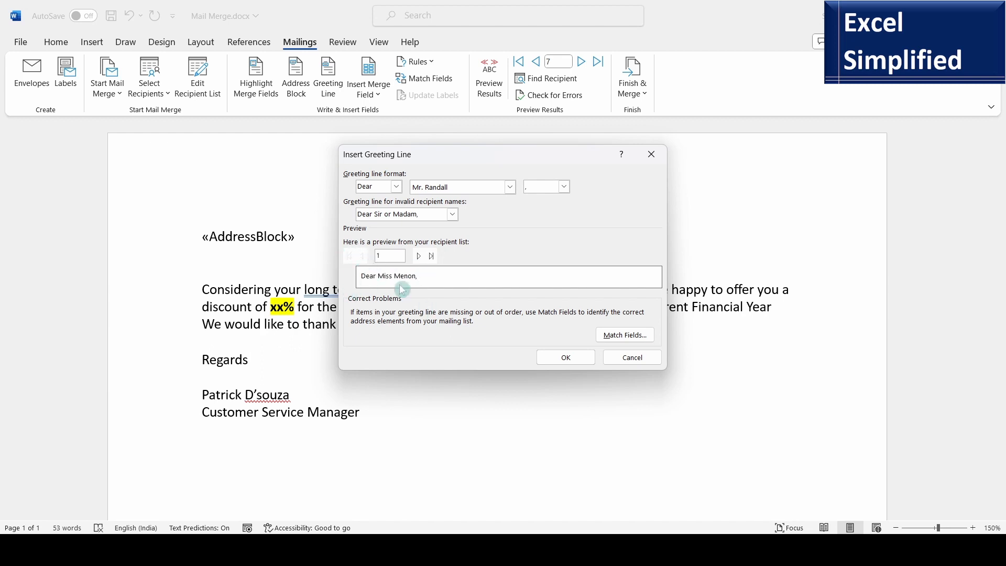
left_click(510, 188)
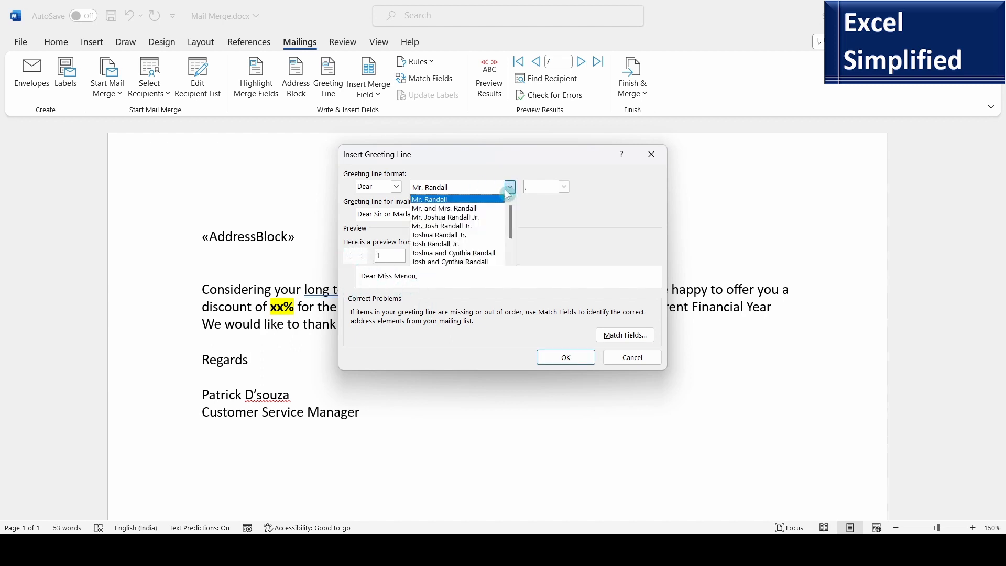
left_click(476, 218)
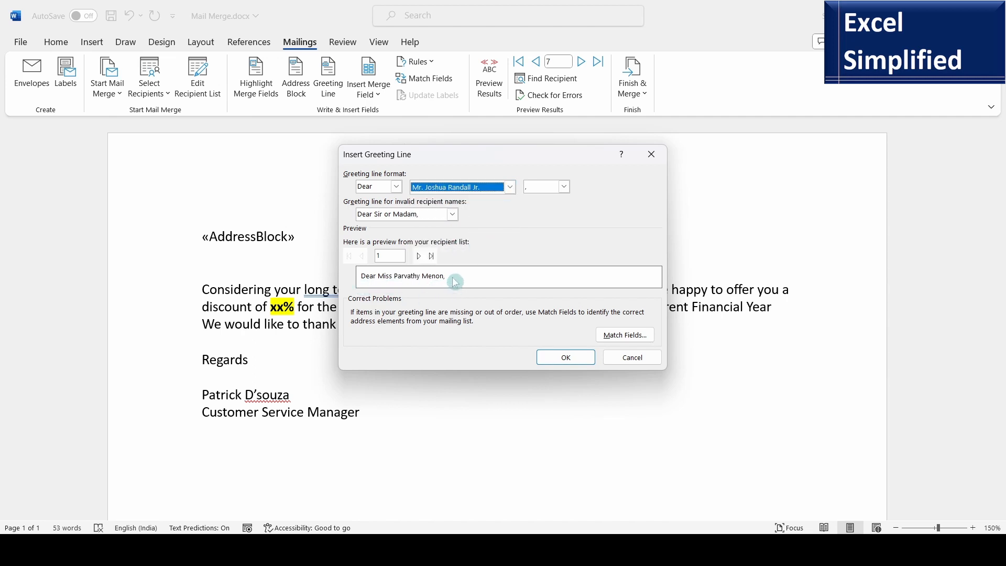
- Try a colon and the (none) option as the greeting line's ending punctuation, then set it back to a comma
left_click(564, 187)
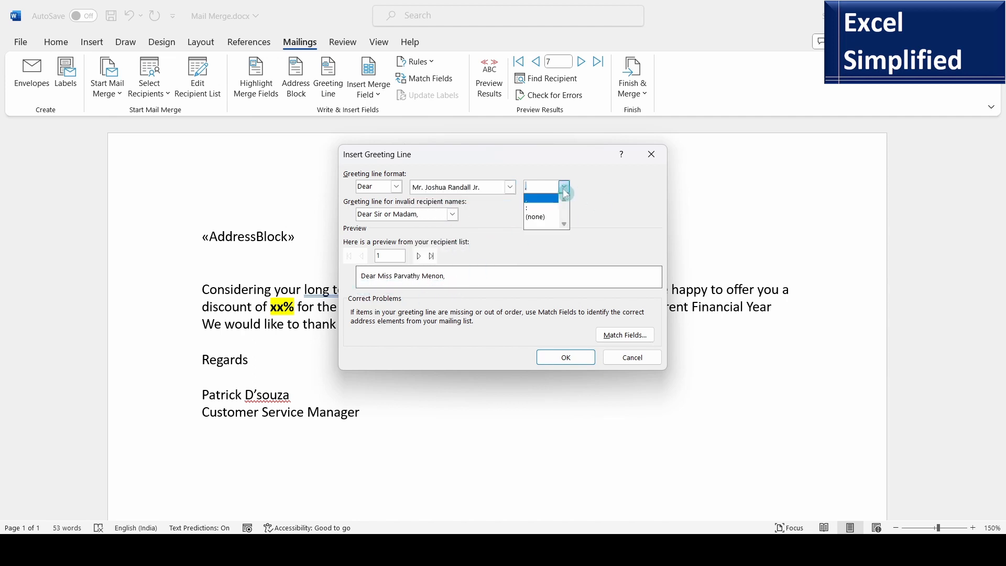
left_click(532, 209)
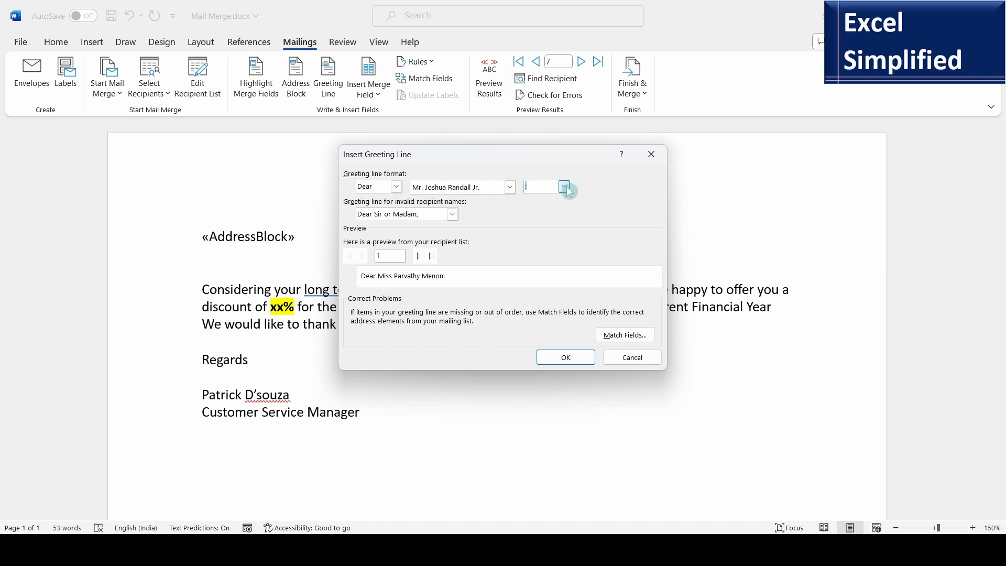
left_click(565, 186)
left_click(548, 223)
left_click(565, 188)
left_click(541, 204)
- Preview the greeting for recipients up to record 5 and back to record 1, and insert the greeting line below the address block
left_click(419, 256)
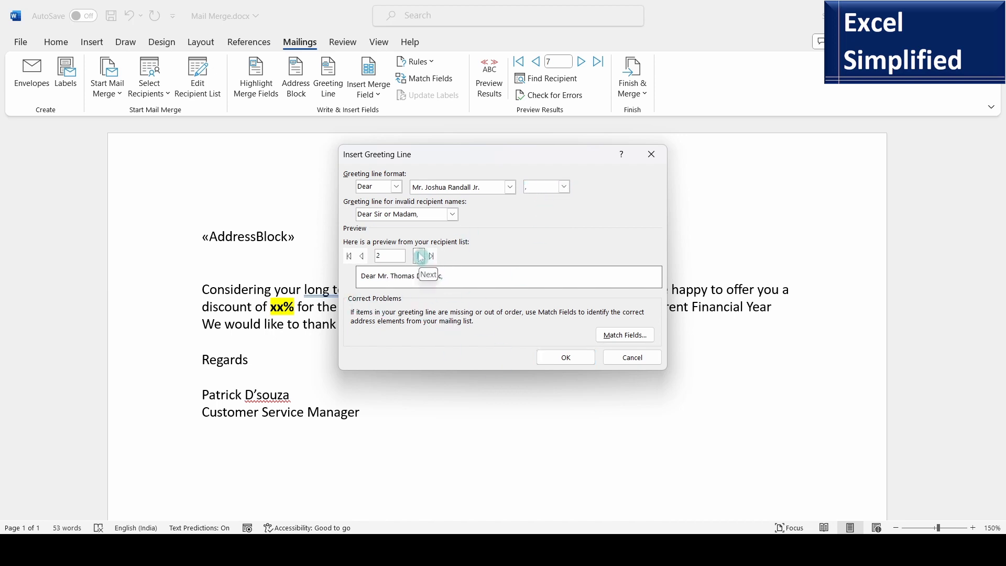
left_click(419, 256)
left_click(419, 256)
left_click(419, 256)
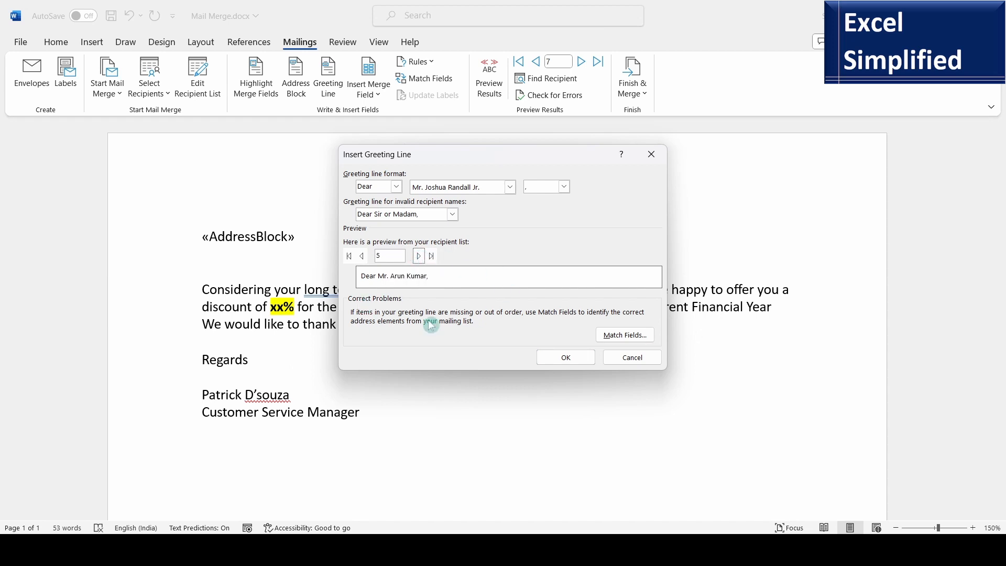
left_click(363, 256)
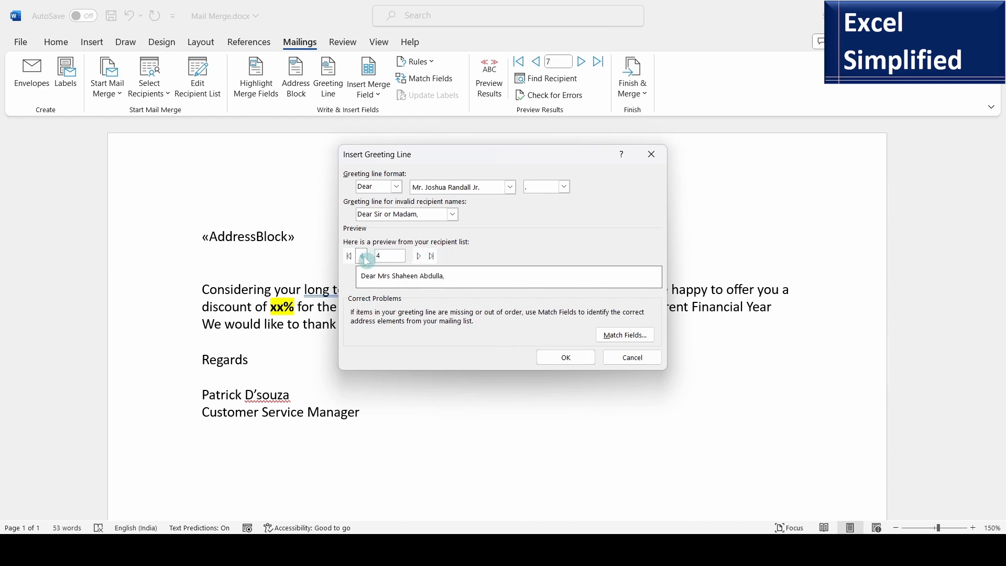
left_click(363, 256)
left_click(362, 256)
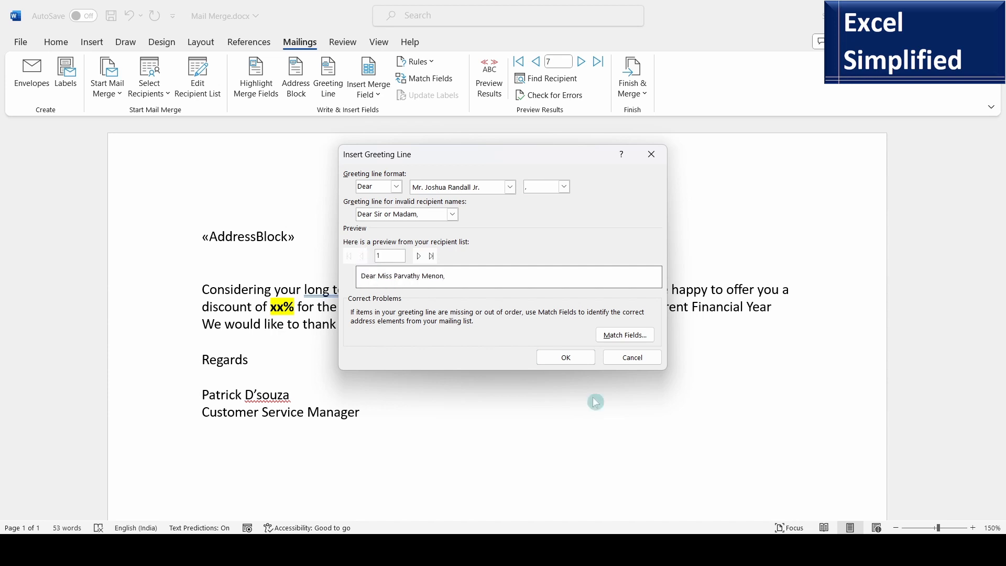
left_click(567, 360)
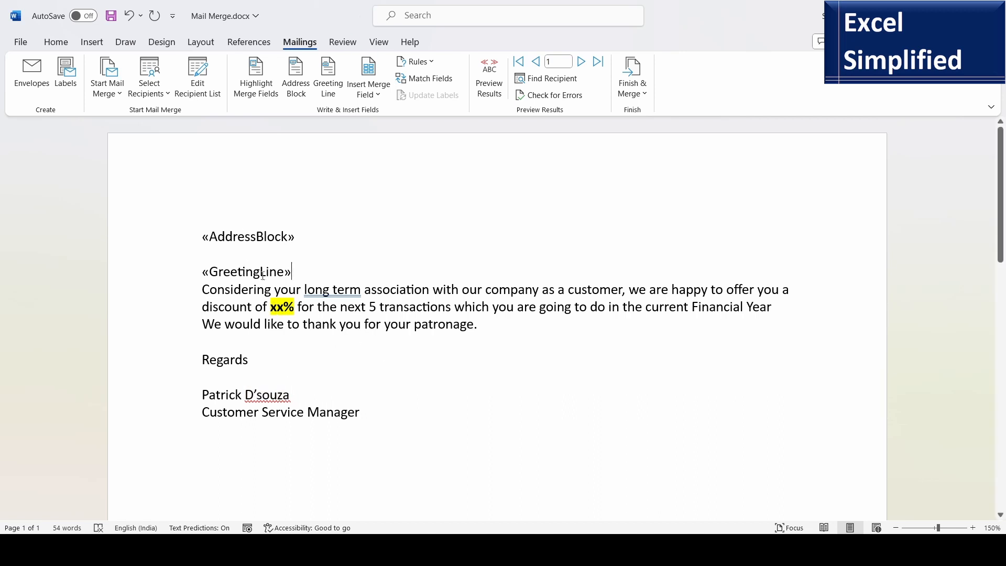
- Review the merge fields available for insertion and examine the Discount column values in Mailing List.xlsx
left_click(378, 96)
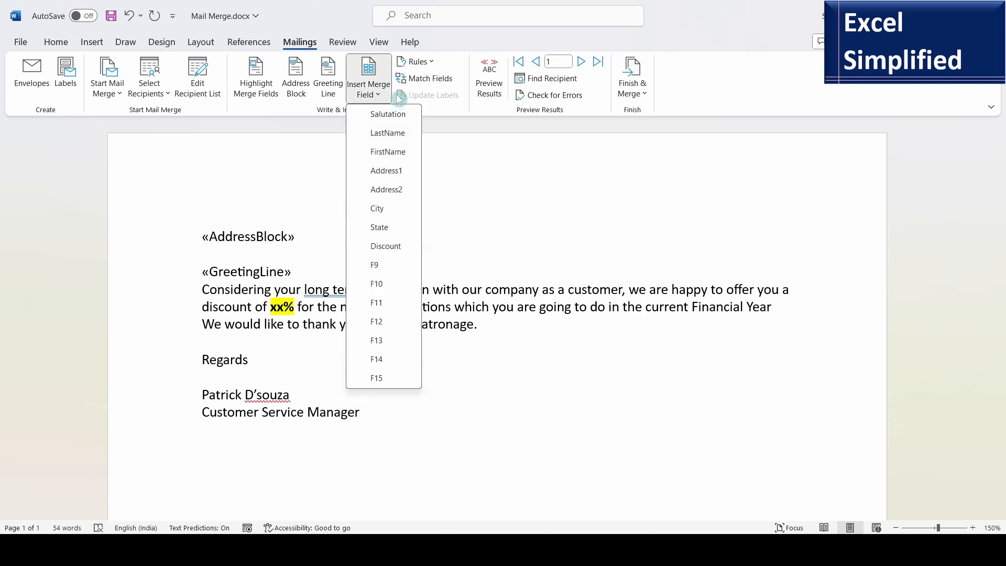
left_click(548, 182)
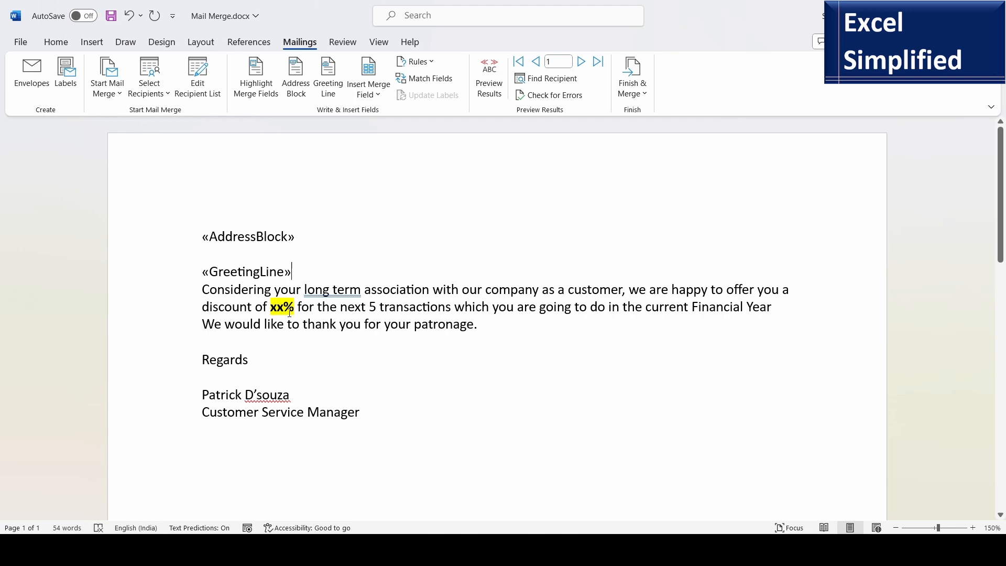
mouse_move(399, 550)
left_click(396, 477)
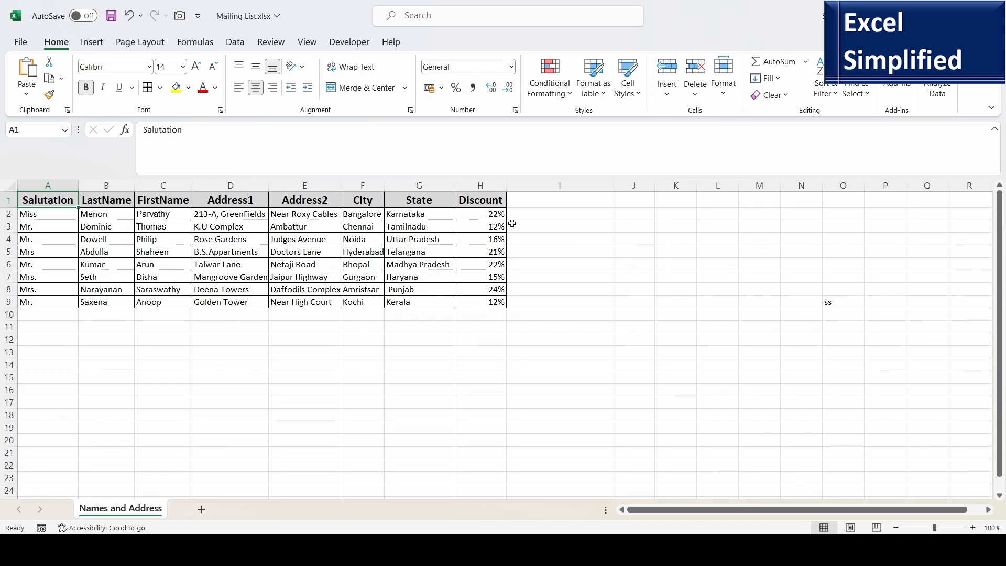
left_click(490, 216)
left_click(495, 265)
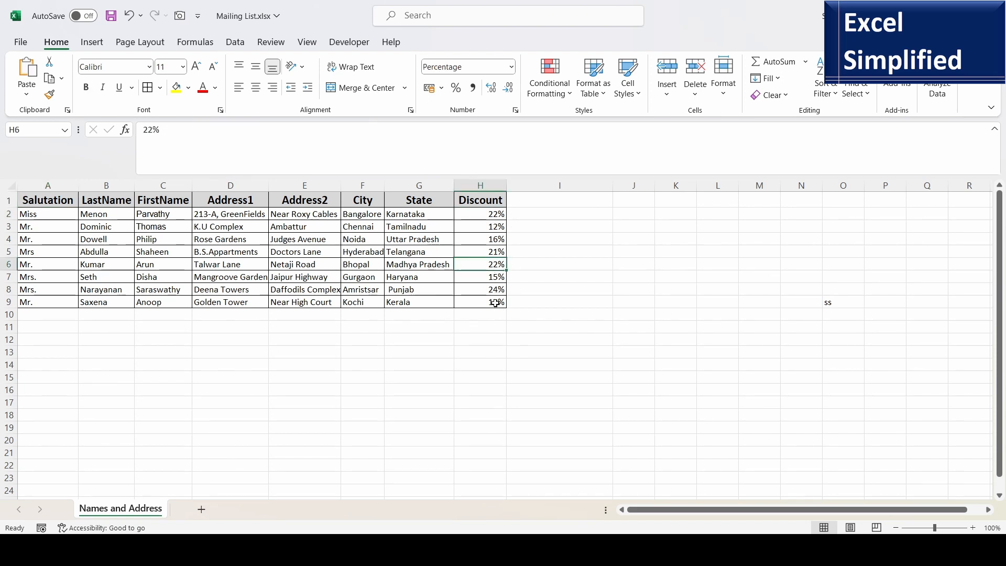
left_click(478, 212)
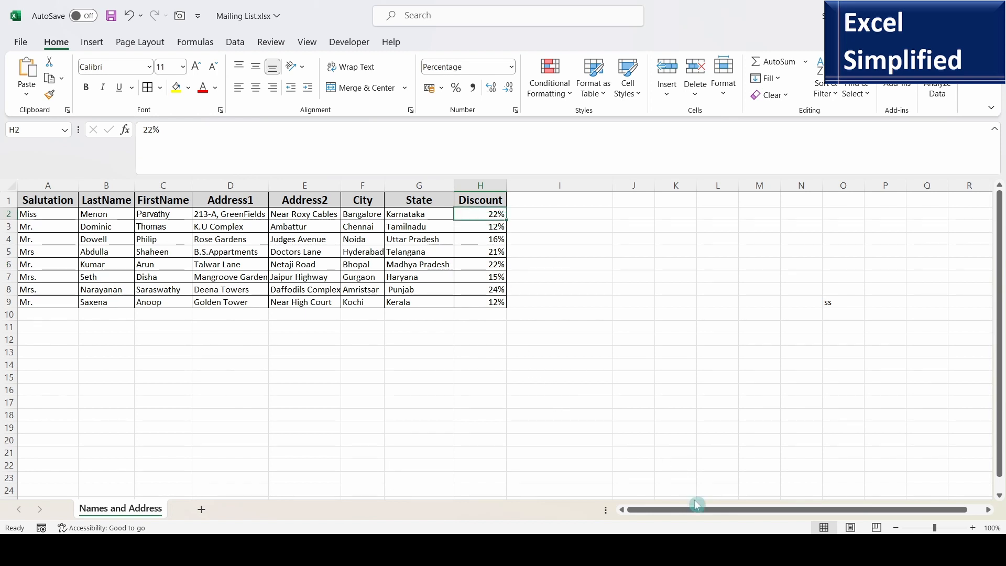
- Return to Mail Merge.docx and replace the highlighted xx% placeholder with the Discount merge field
left_click(712, 549)
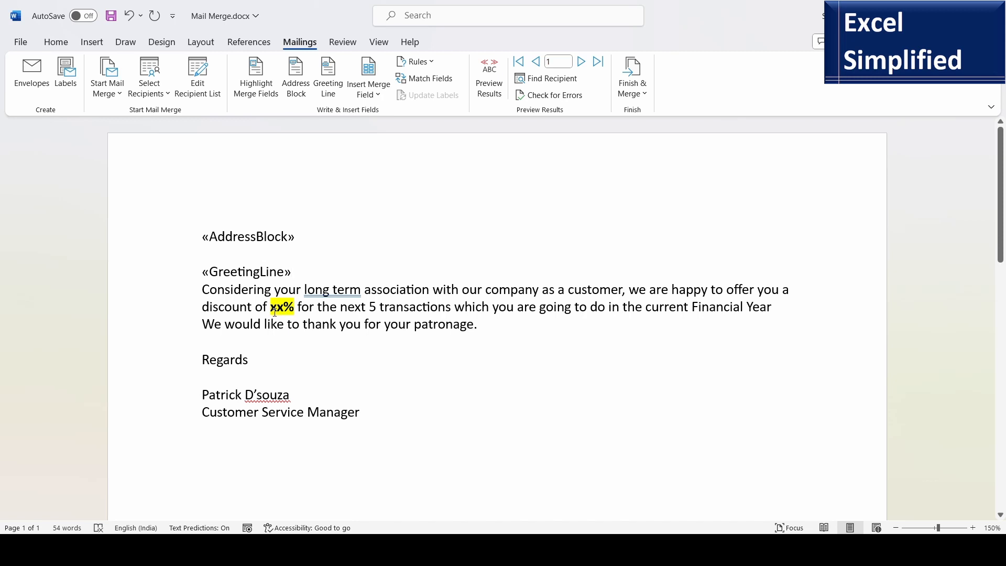
left_click_drag(272, 307, 294, 306)
left_click(378, 95)
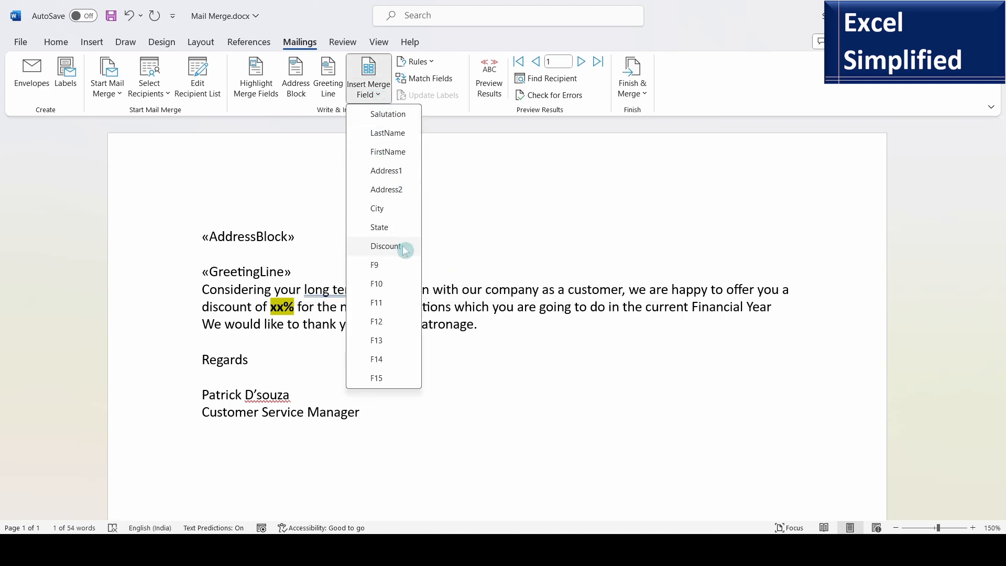
left_click(386, 246)
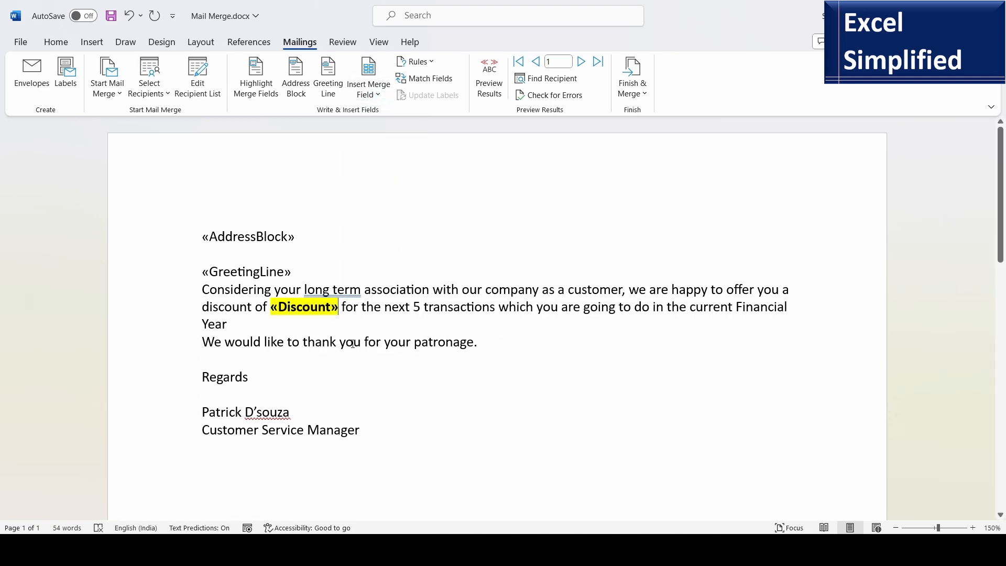
- Preview the merged letters up to record 4 and compare their discount figures with the Discount column in Mailing List.xlsx
left_click(491, 93)
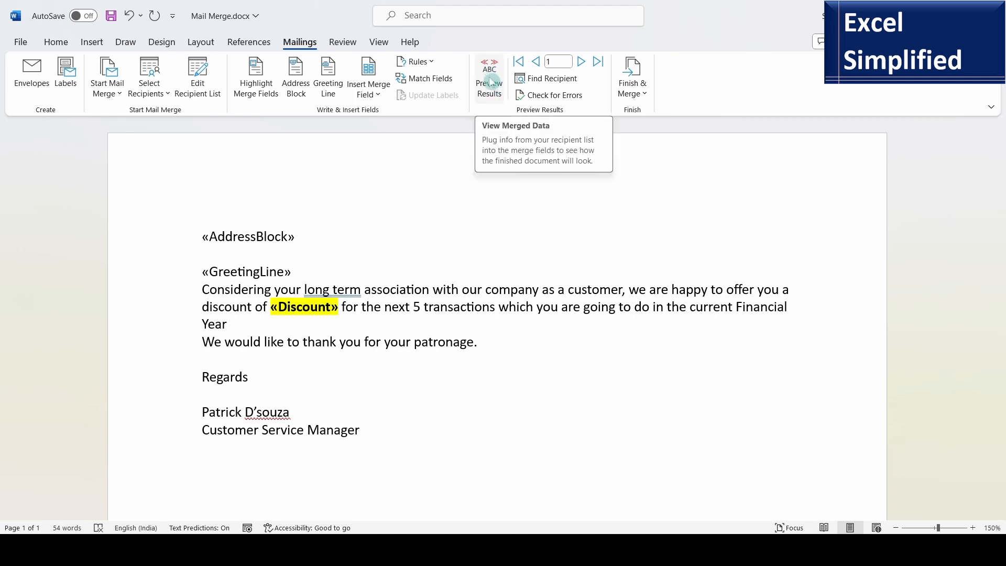
left_click(492, 81)
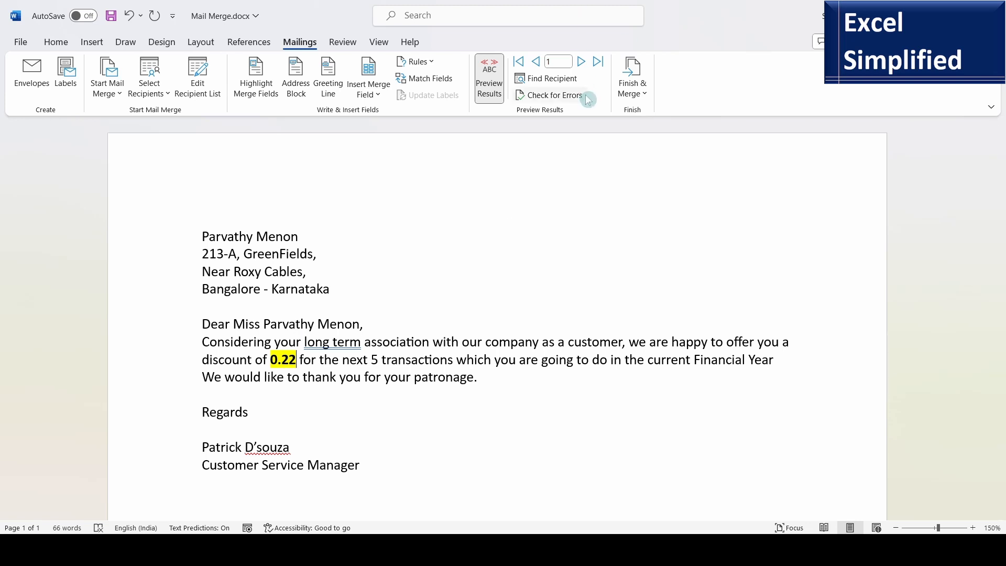
left_click(582, 64)
left_click(581, 63)
left_click(581, 63)
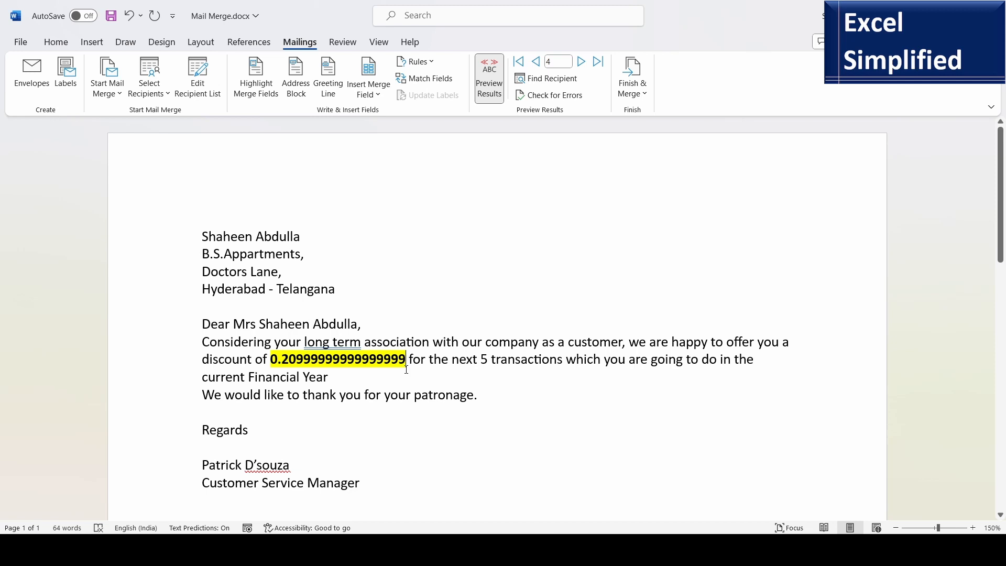
key("alt+Tab")
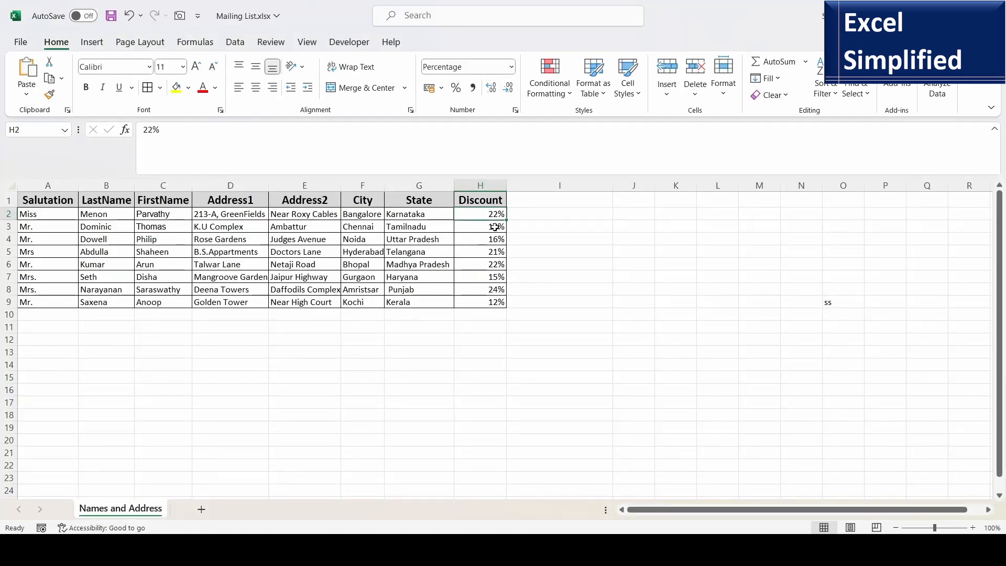
key("alt+Tab")
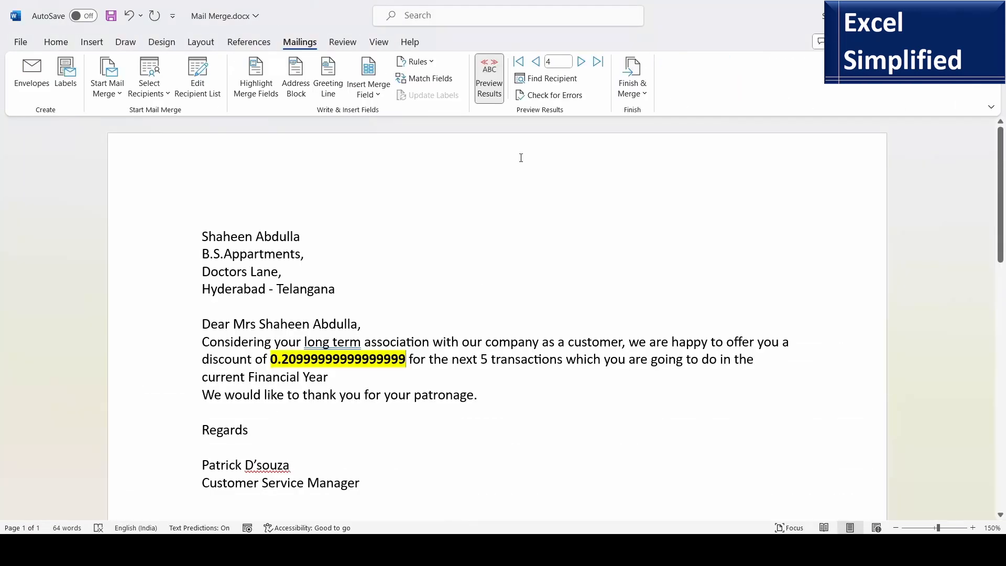
- Turn off the results preview and delete the Discount merge field from the letter text
left_click(490, 88)
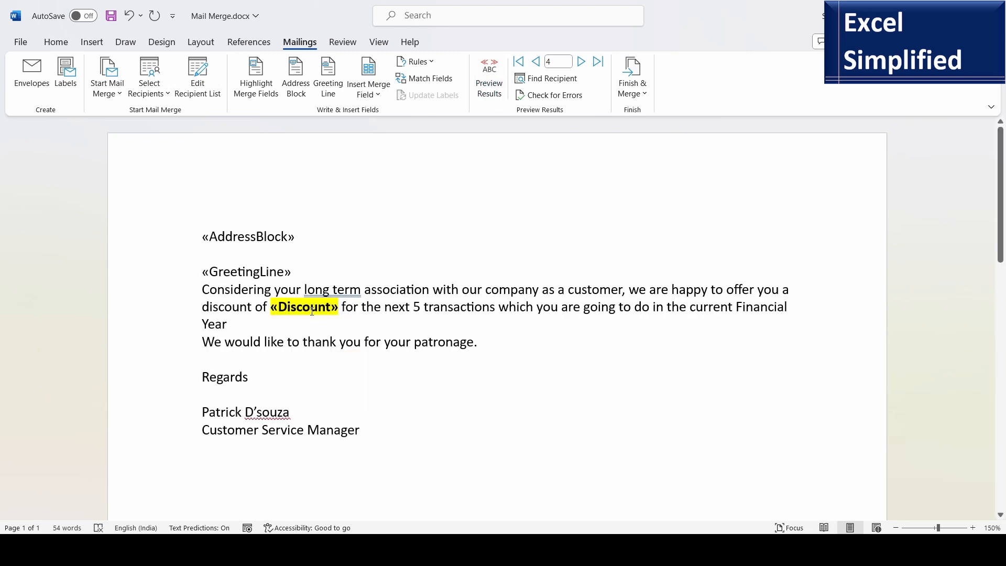
left_click_drag(341, 307, 271, 307)
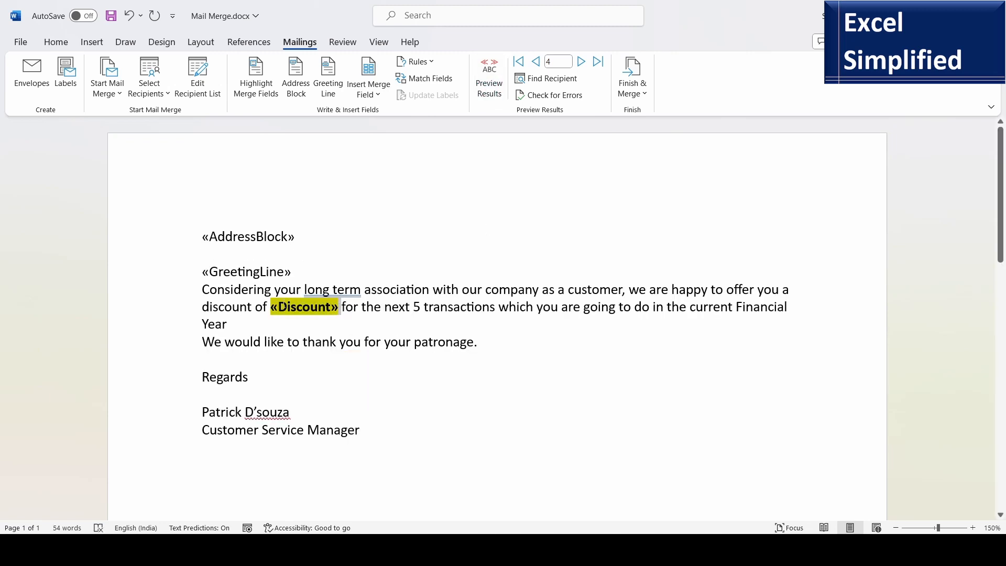
key("Delete")
- Switch to Mailing List.xlsx in Excel and add the column header "Discount to be printed" in cell I1
key("alt+Tab")
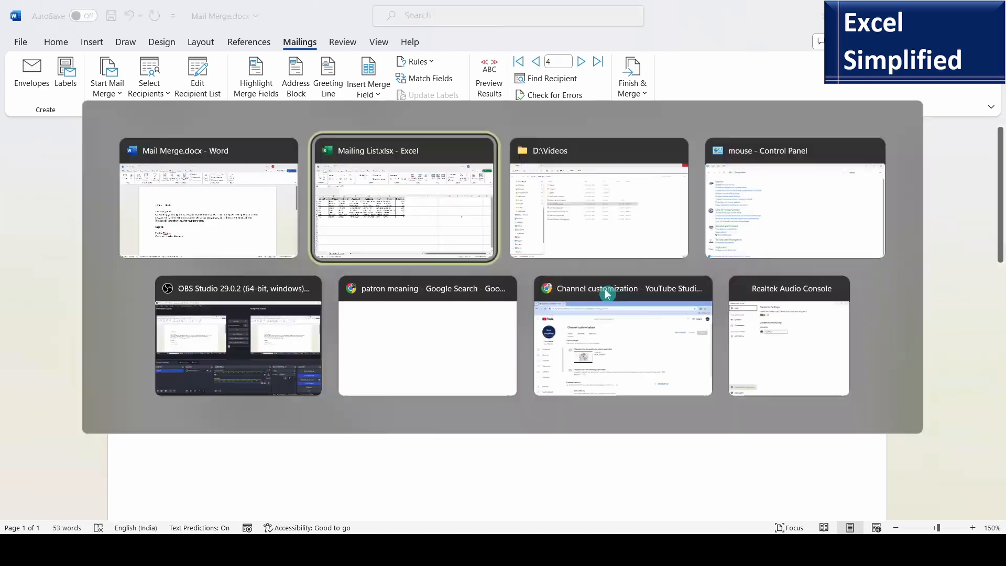
left_click(548, 216)
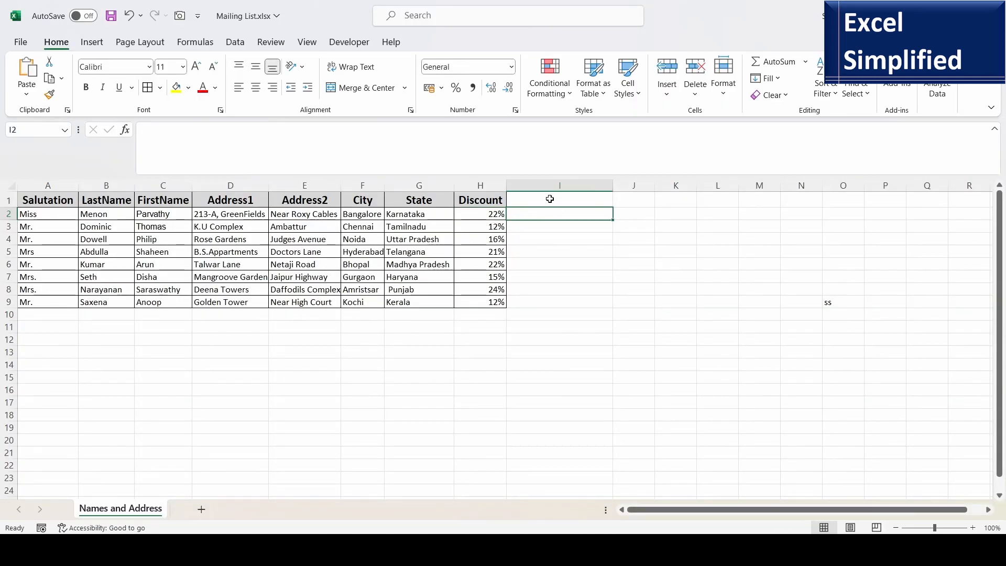
left_click(577, 194)
type("Discou")
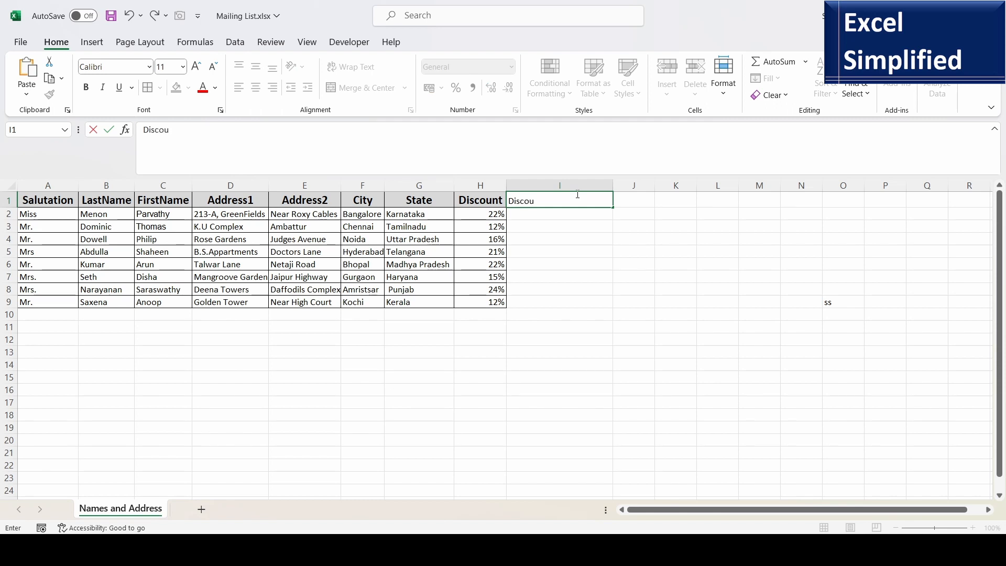
type("nt to be printed")
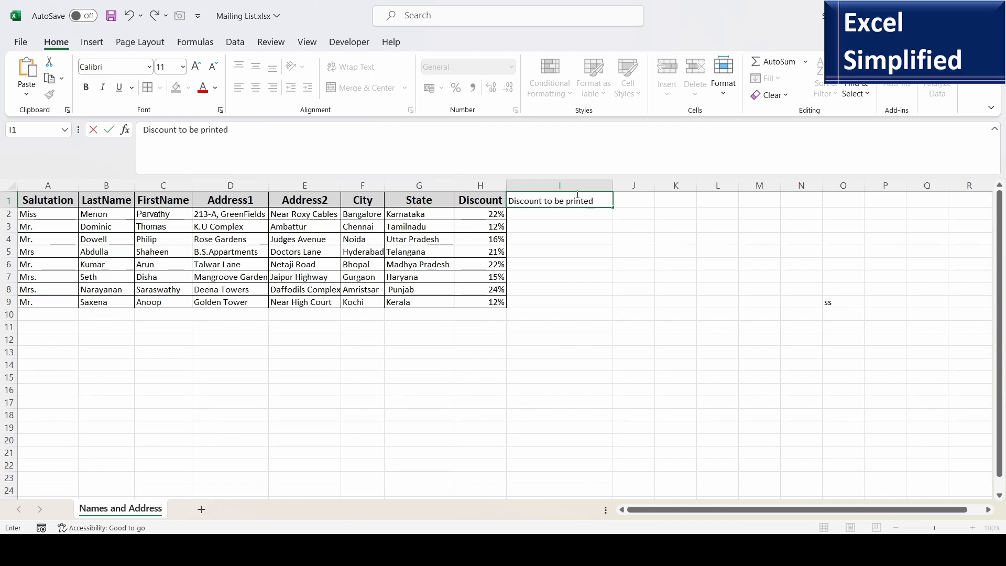
key("Return")
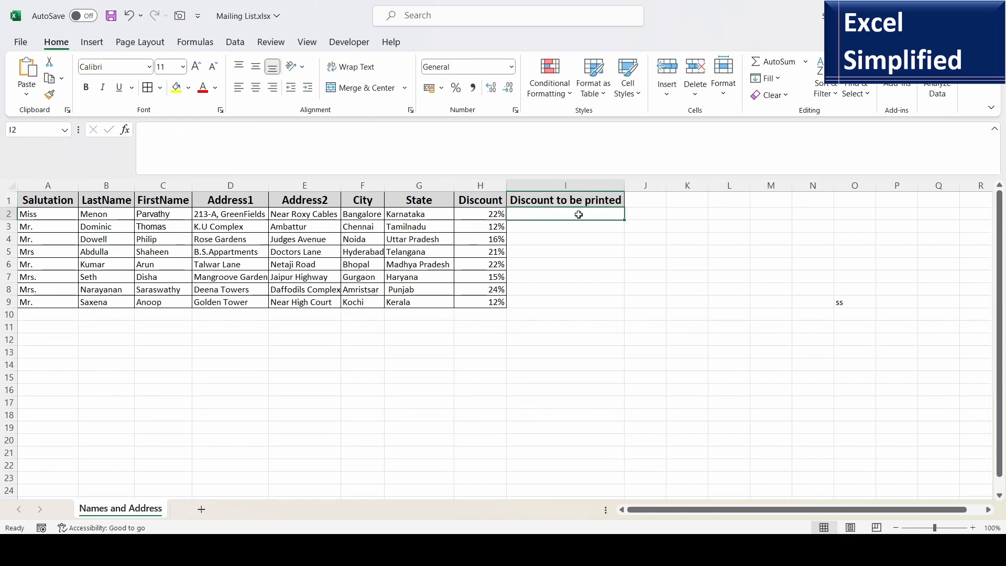
- Enter the formula =TEXT(H2,"#0%") in cell I2 to convert the discount into percentage text
type("=TEXT(")
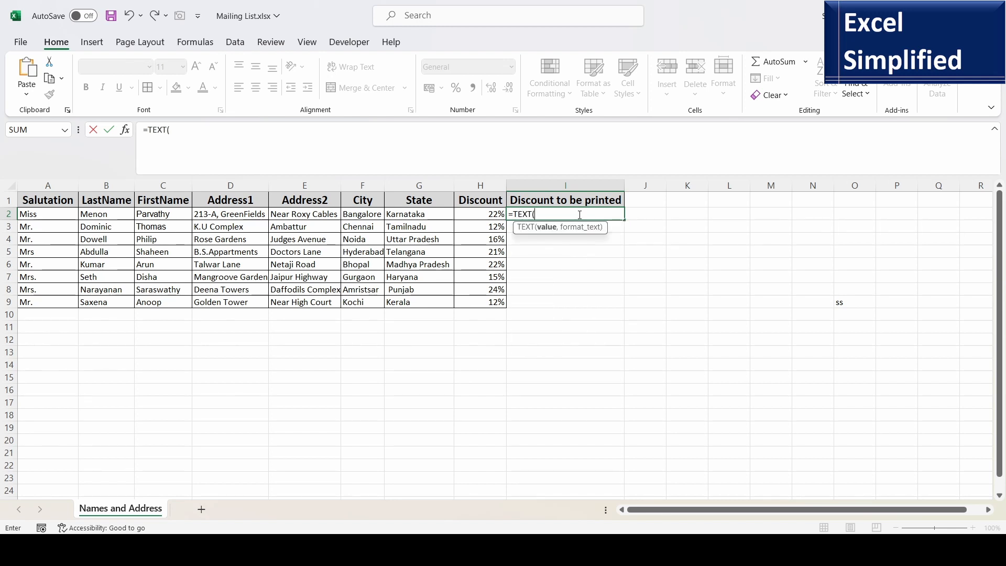
left_click(481, 210)
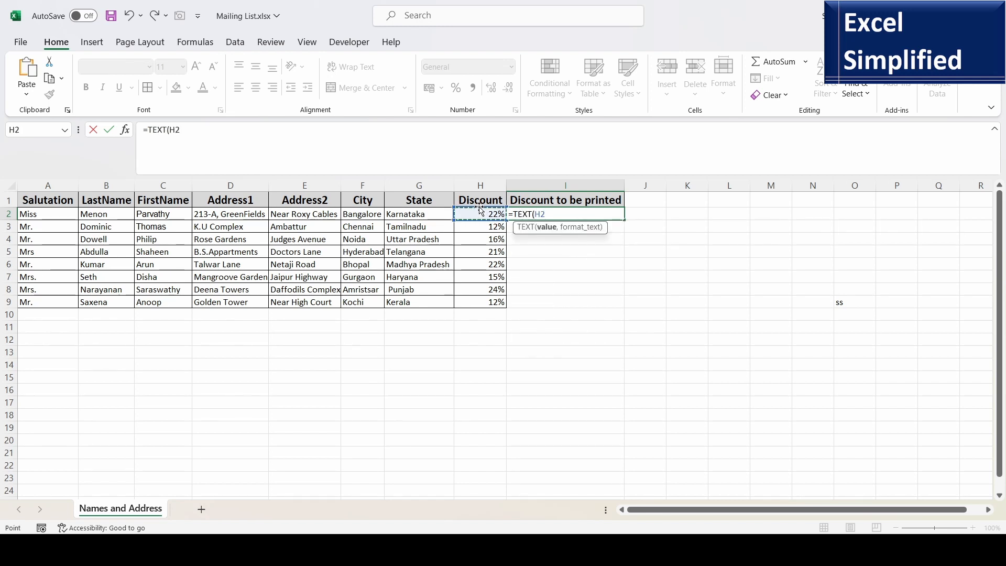
type(",\"#")
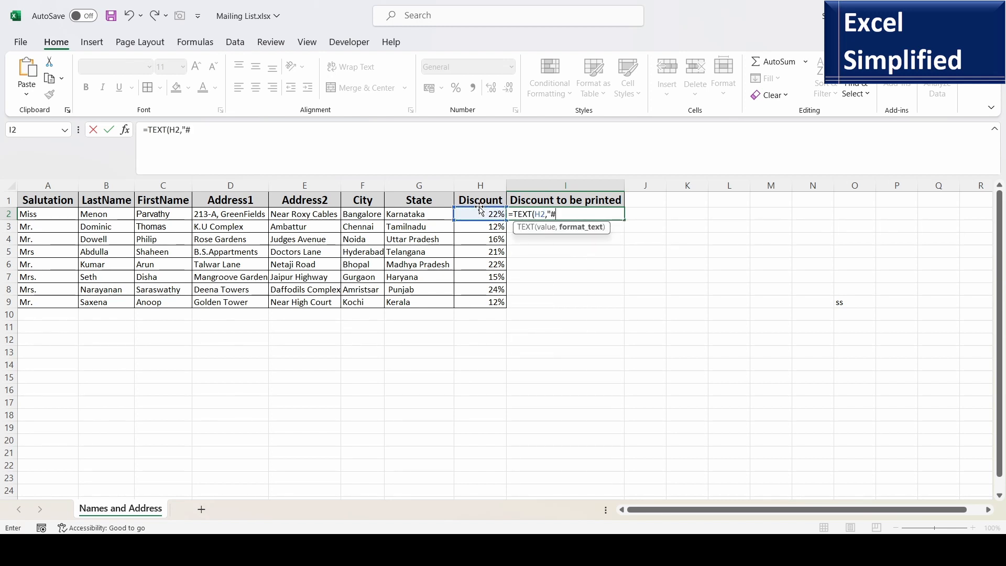
type("0%\"")
key("Return")
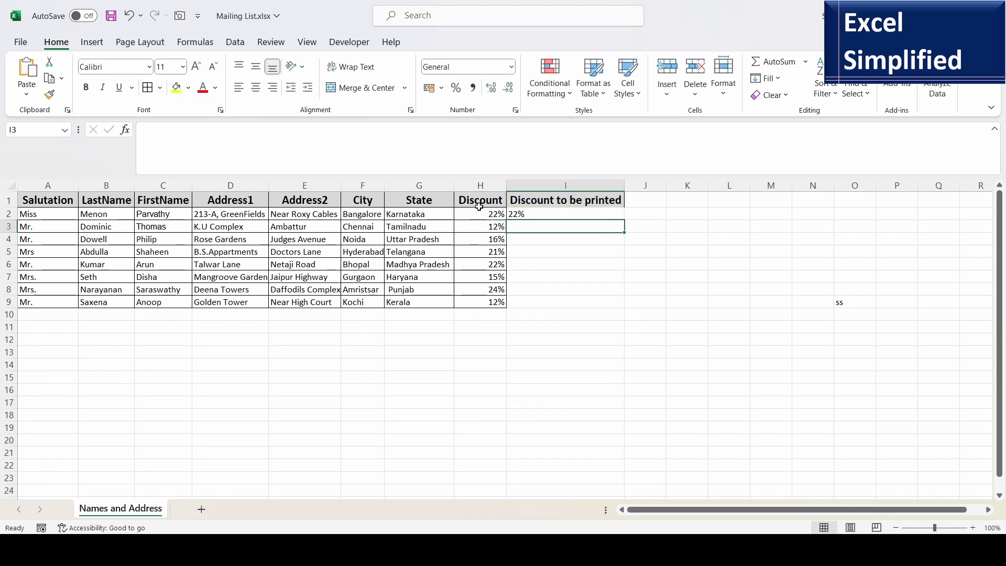
- Fill the I2 formula down to I9 and apply borders to the range I1:I9
left_click(571, 216)
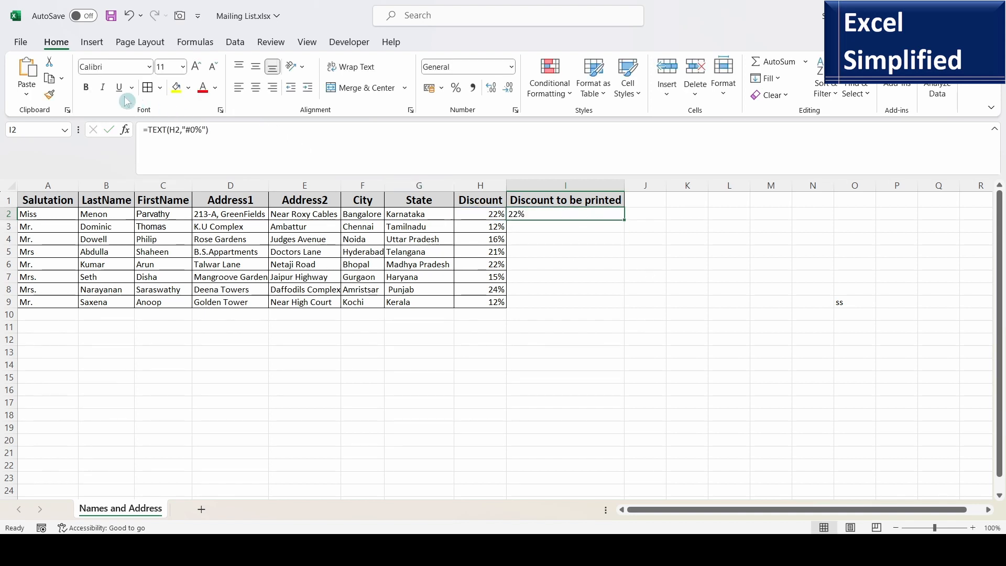
double_click(631, 221)
left_click_drag(577, 204, 557, 302)
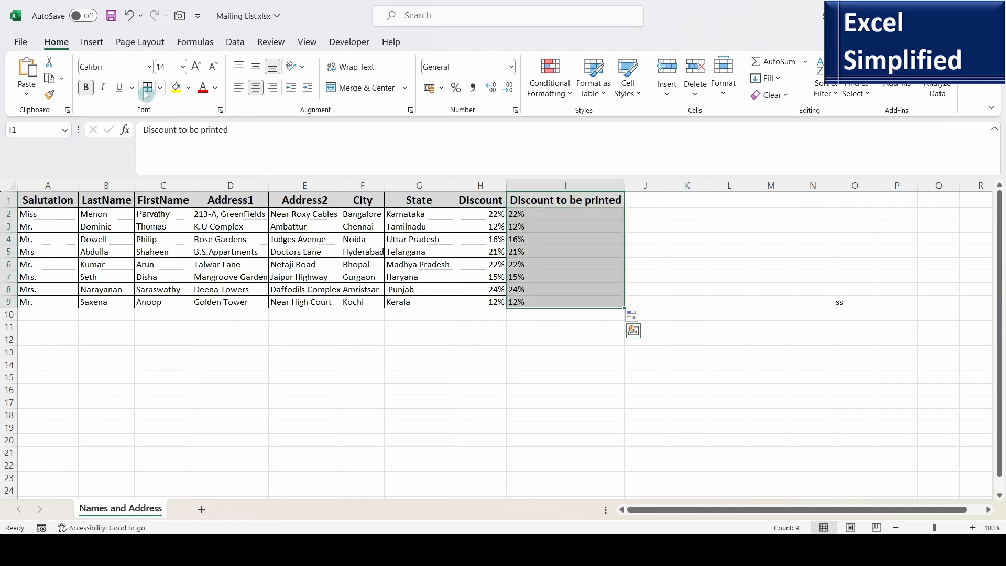
left_click(649, 226)
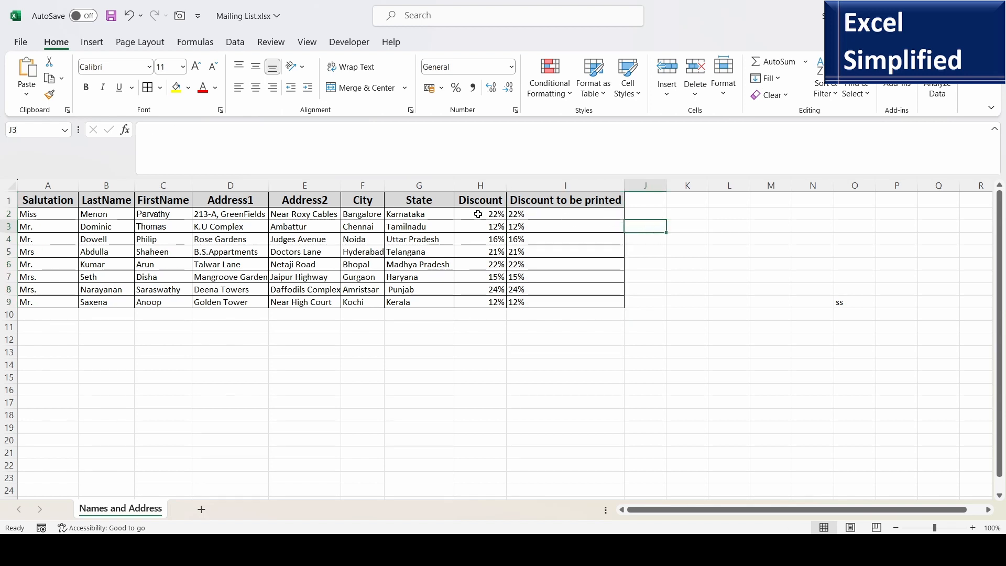
left_click(535, 216)
left_click(479, 213)
left_click(531, 215)
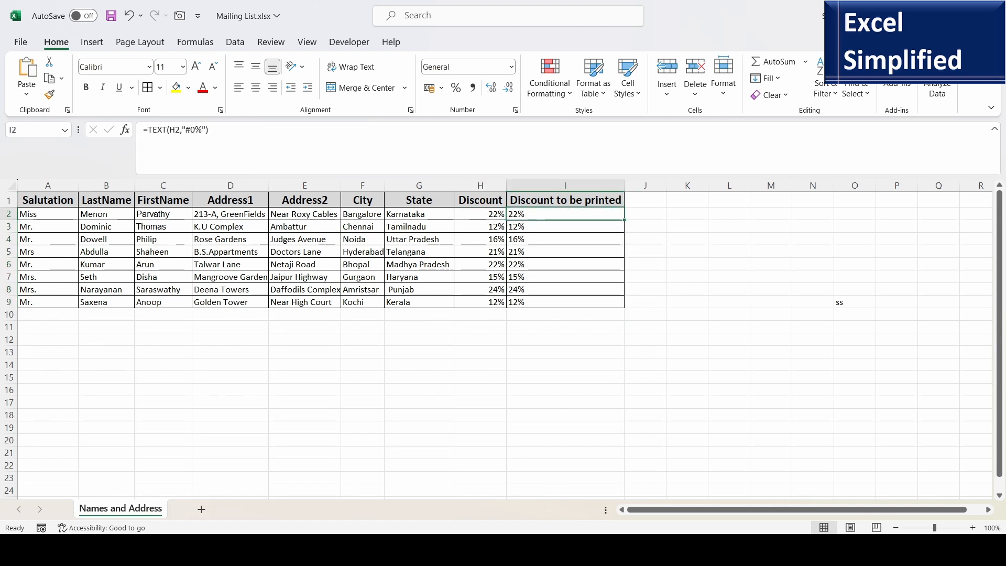
- Switch to Mail Merge.docx in Word and reselect the recipient list from an existing source, choosing the 'Names and Address$' table with column headers
mouse_move(687, 548)
left_click(687, 487)
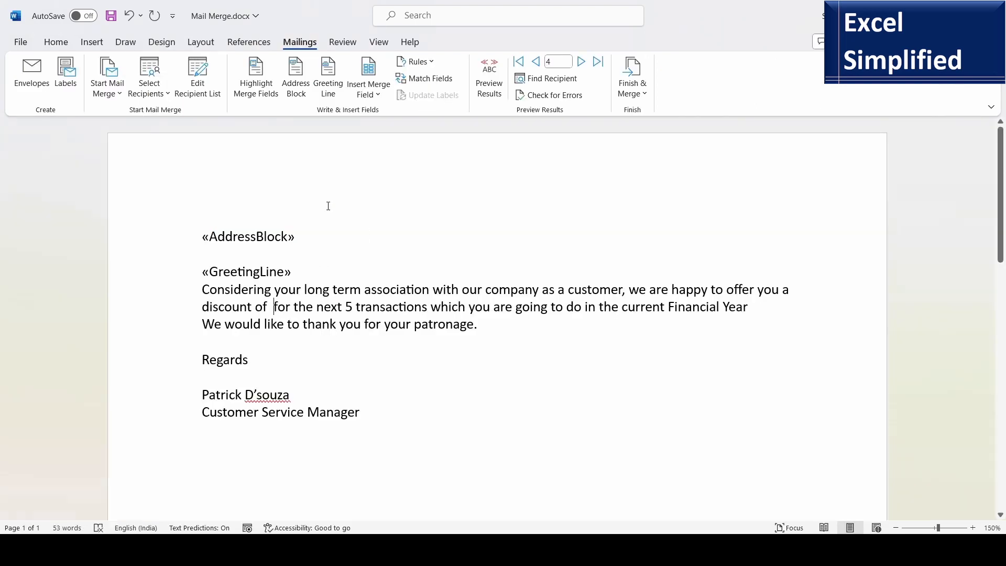
left_click(164, 99)
left_click(165, 133)
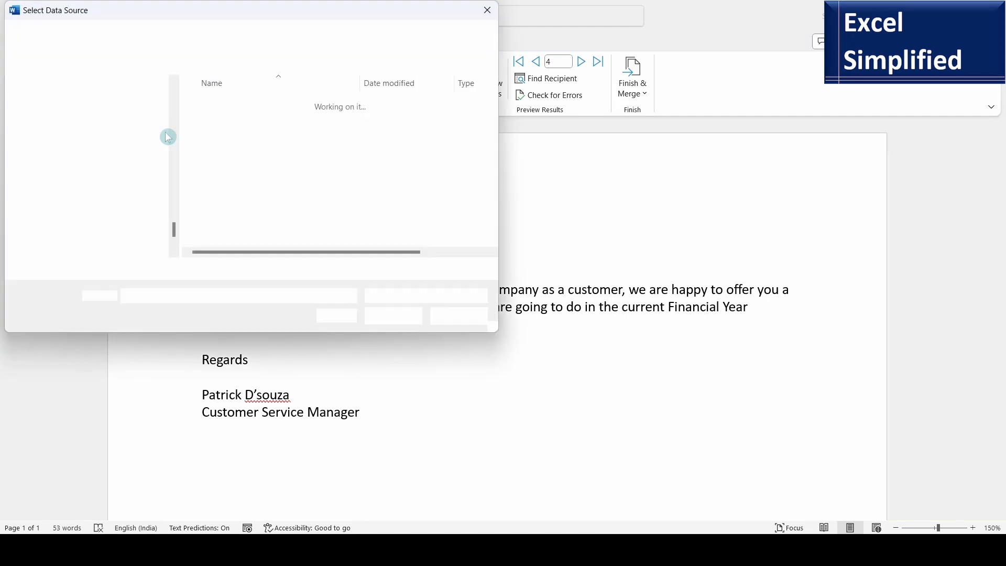
left_click_drag(175, 230, 178, 121)
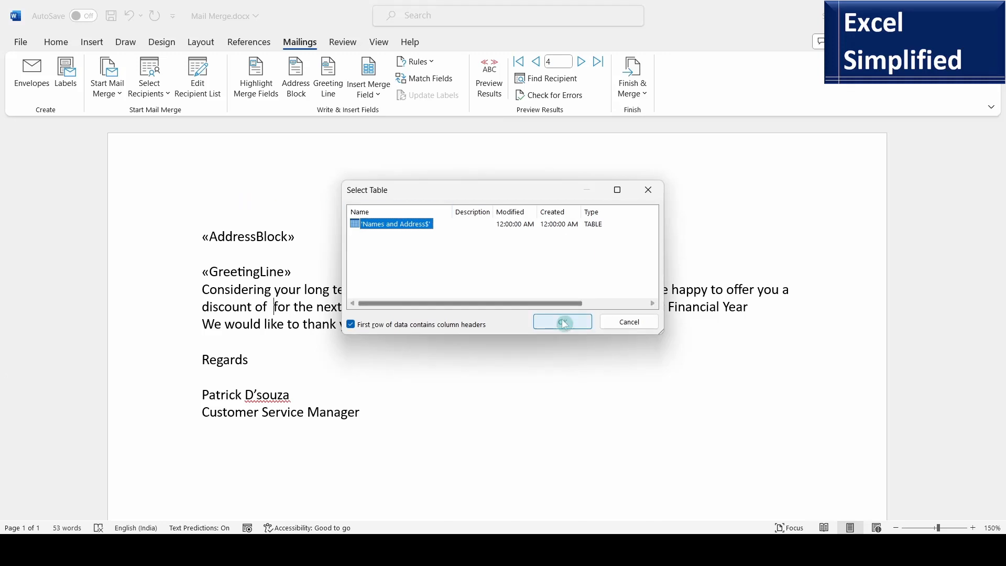
left_click(564, 322)
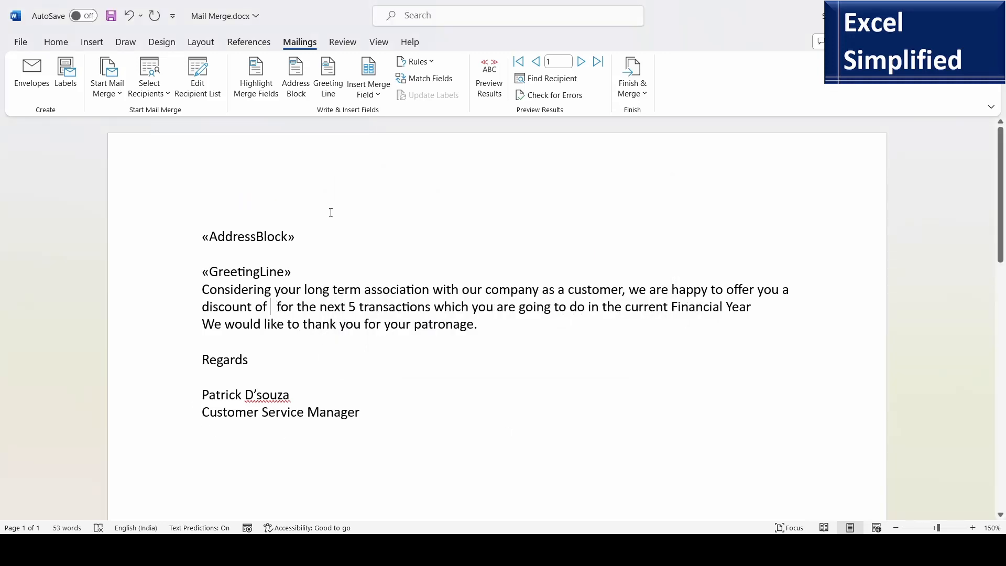
- Insert the Discount_to_be_printed merge field after "discount of", with merge fields highlighted, and turn on the results preview
left_click(378, 96)
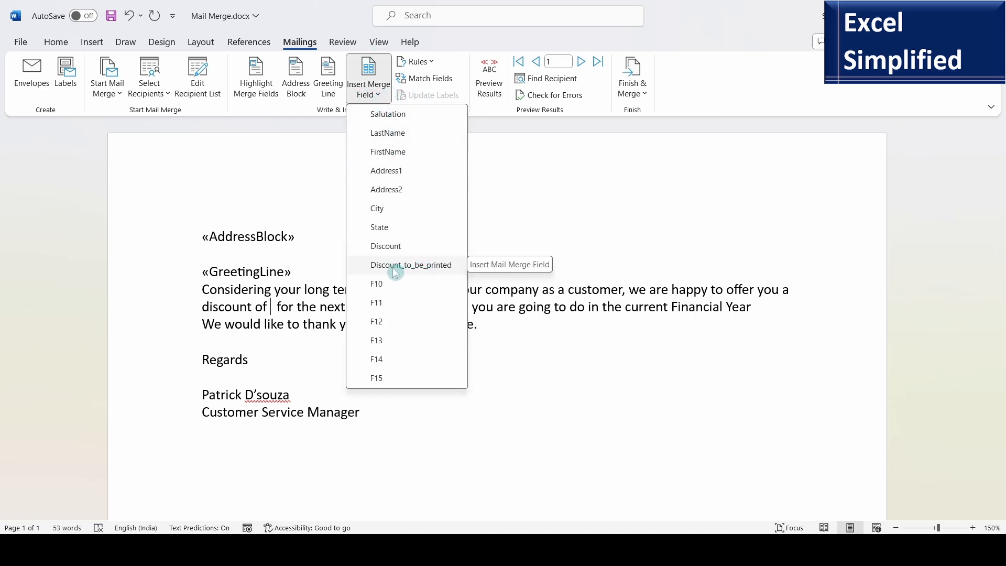
left_click(441, 271)
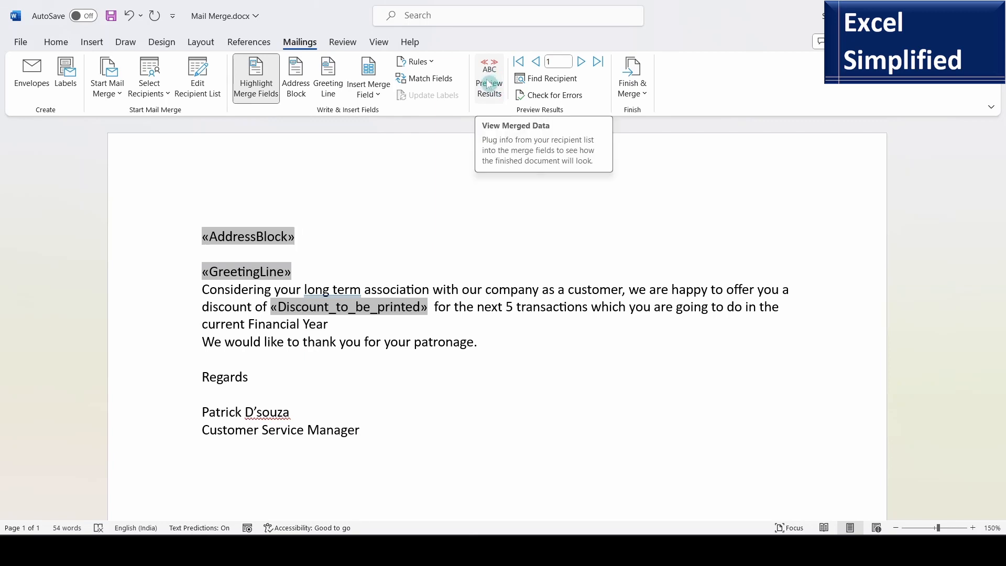
left_click(492, 91)
- Step through the previewed letters up to record 6, checking that each discount reads as a percentage
left_click(581, 63)
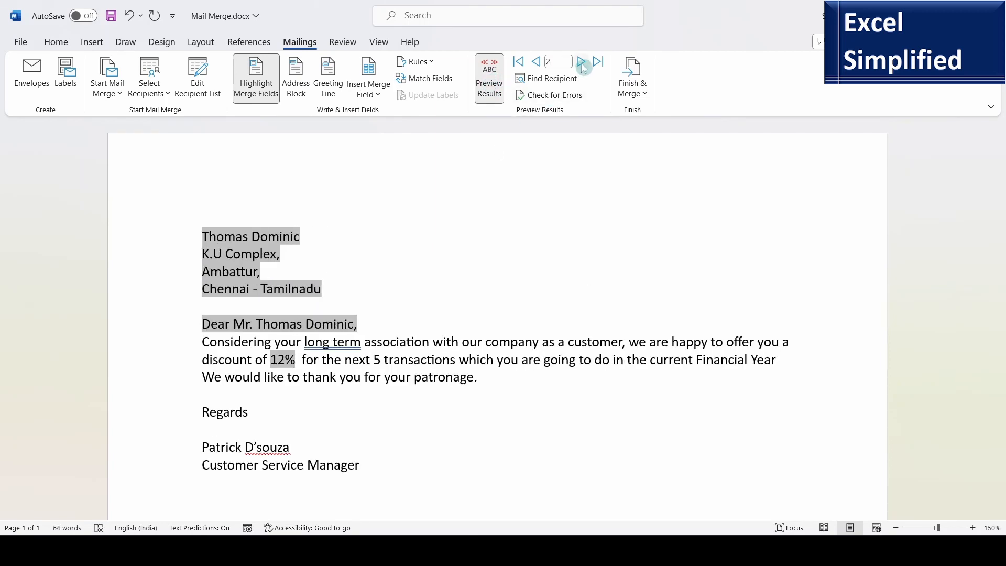
left_click(582, 63)
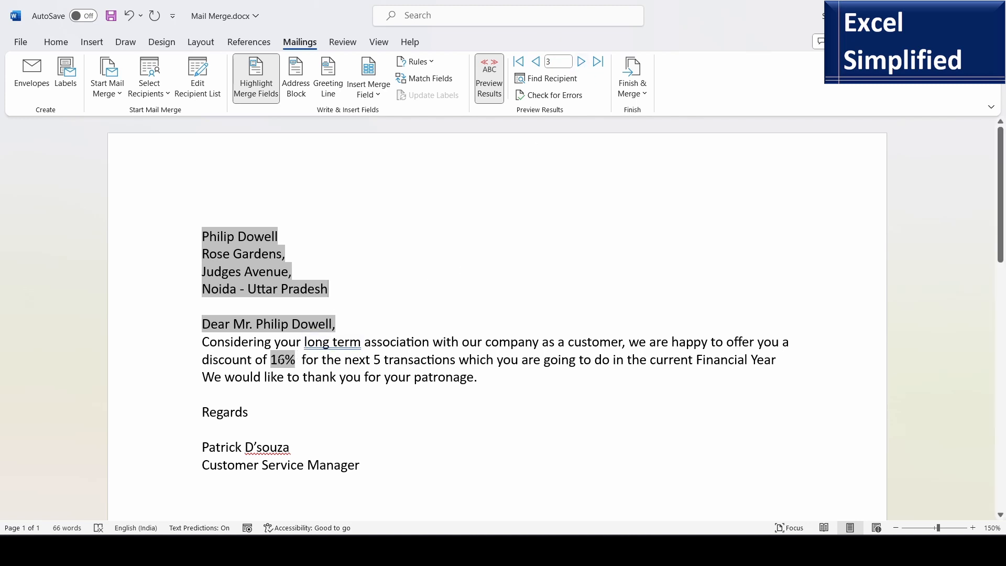
left_click(582, 63)
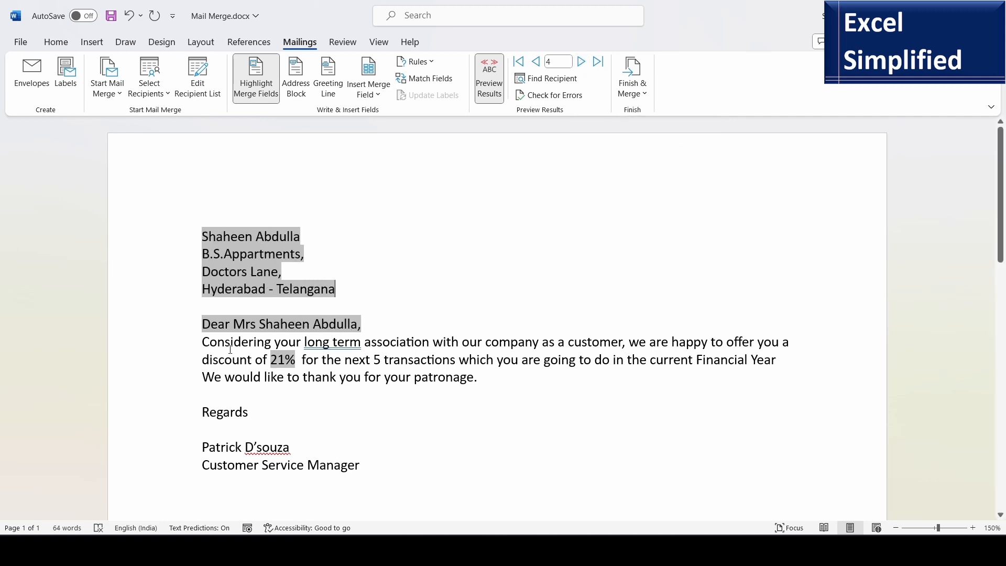
left_click(581, 63)
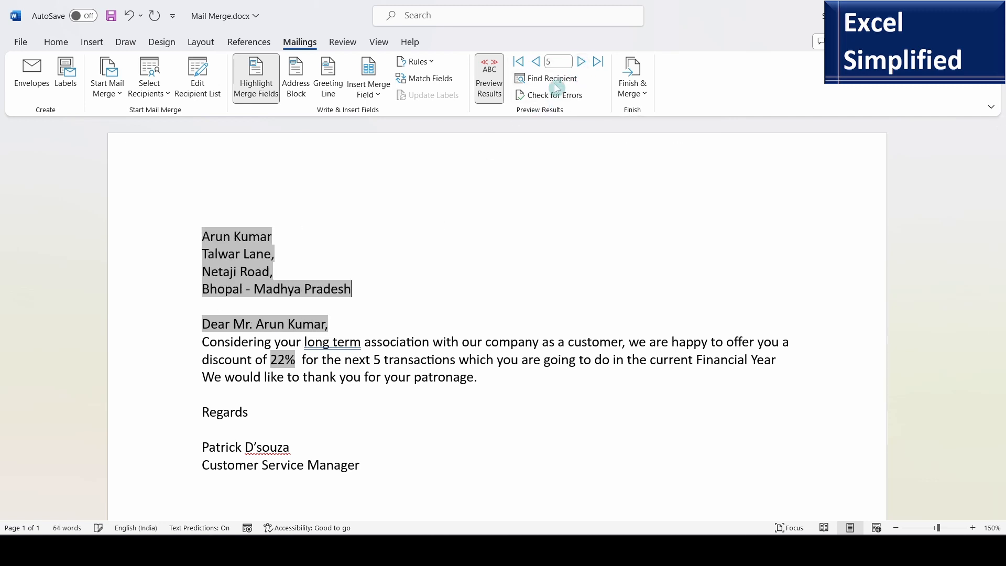
left_click(582, 62)
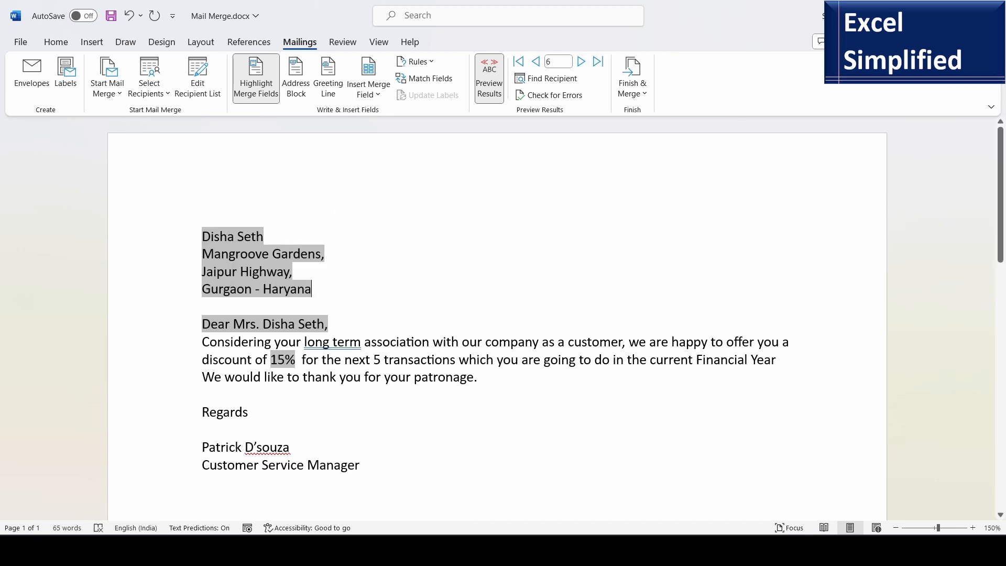
- Toggle the merge field highlighting in the letter and leave it switched off
left_click(262, 86)
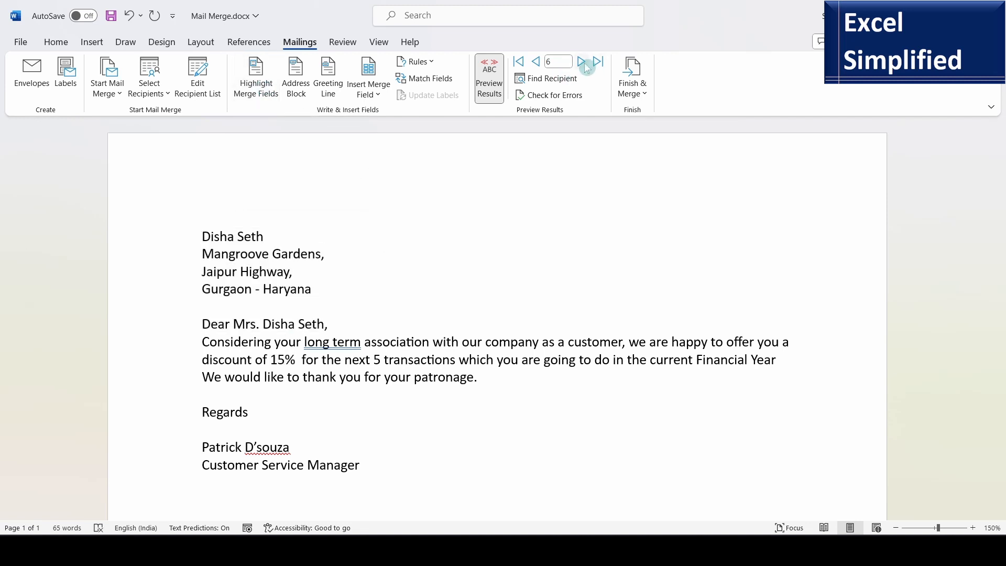
left_click(257, 88)
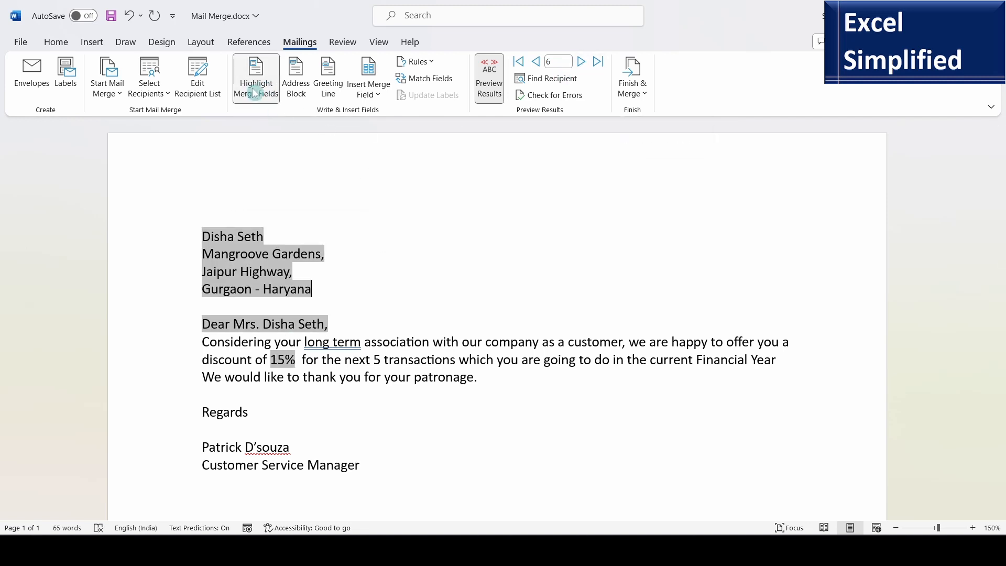
left_click(258, 88)
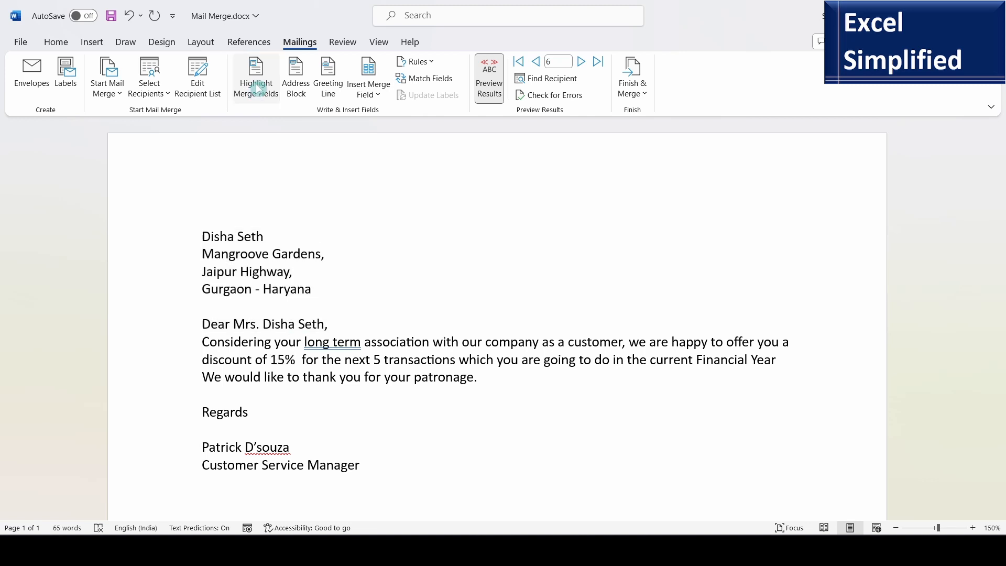
- Preview the letters on to record 8 and go back through them to record 1
left_click(583, 64)
left_click(583, 63)
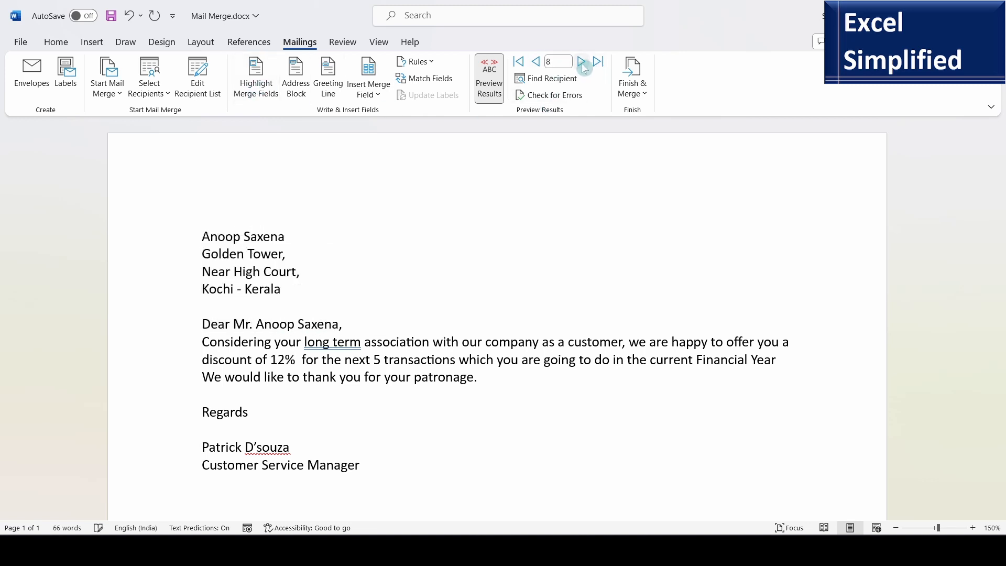
left_click(535, 62)
left_click(536, 62)
left_click(536, 62)
left_click(535, 62)
left_click(535, 62)
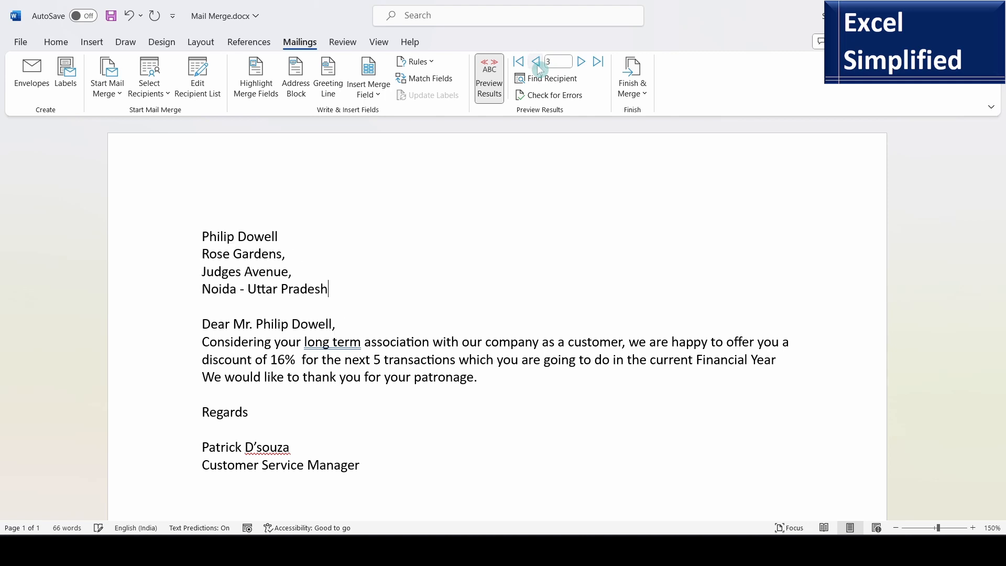
left_click(536, 62)
left_click(535, 62)
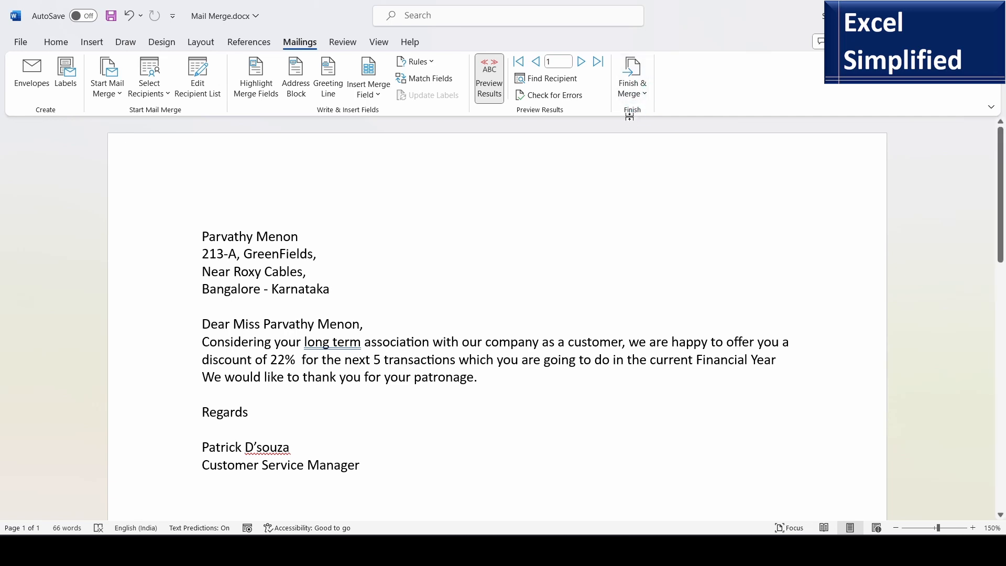
- Merge all records to the Microsoft Print to PDF printer, saving the output over Mail Merged Document.pdf in the Mail Merge folder
left_click(647, 96)
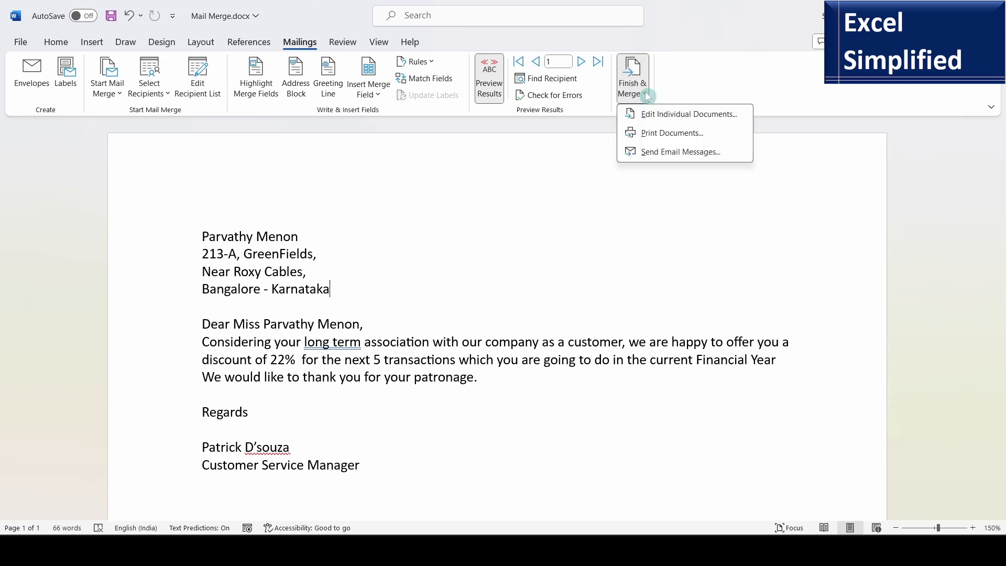
left_click(658, 134)
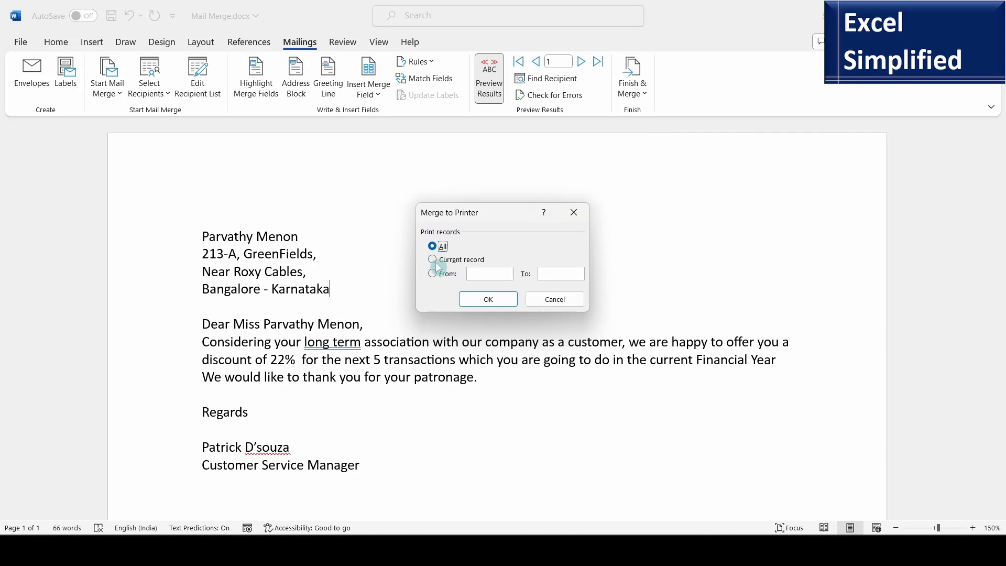
left_click(489, 300)
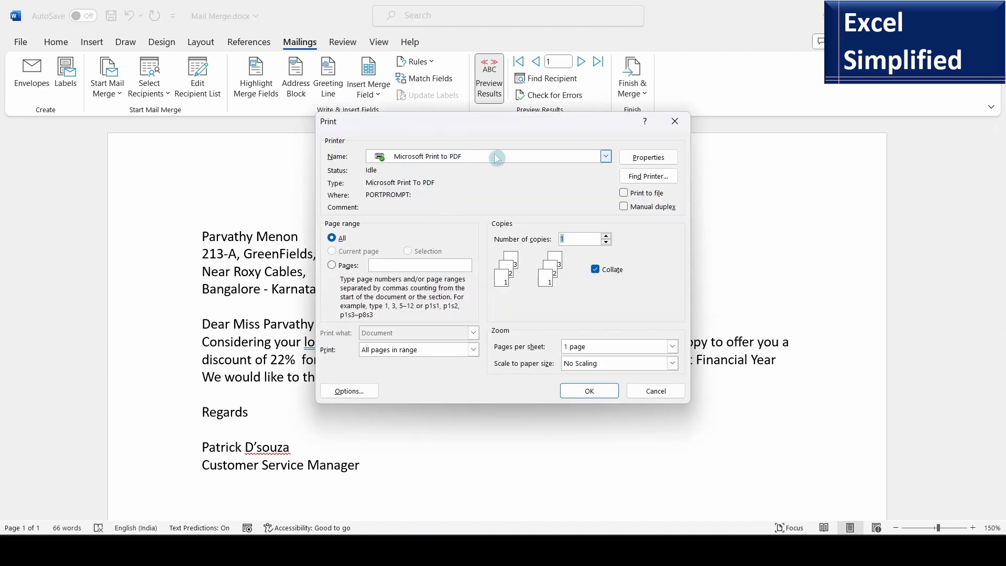
left_click(589, 393)
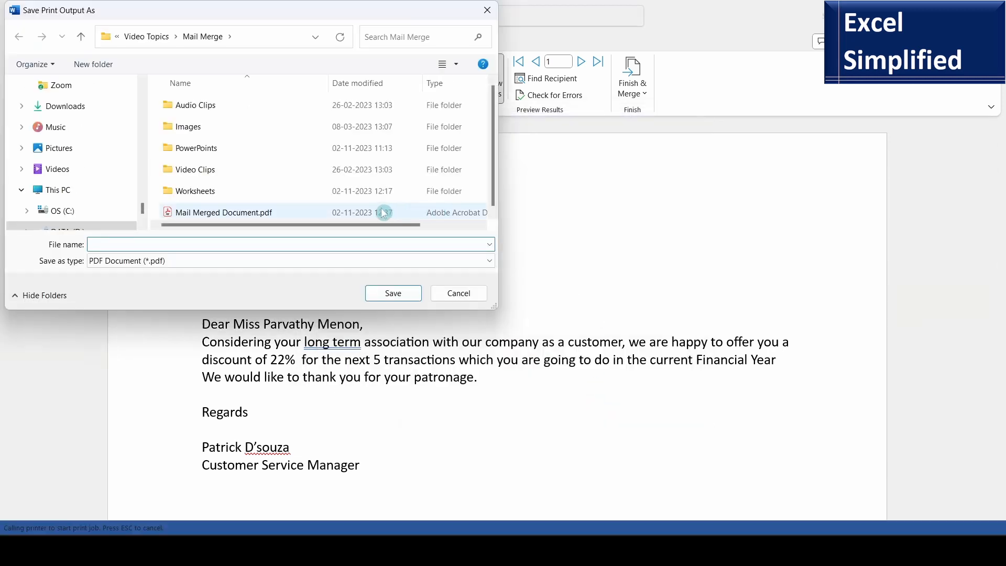
left_click(219, 215)
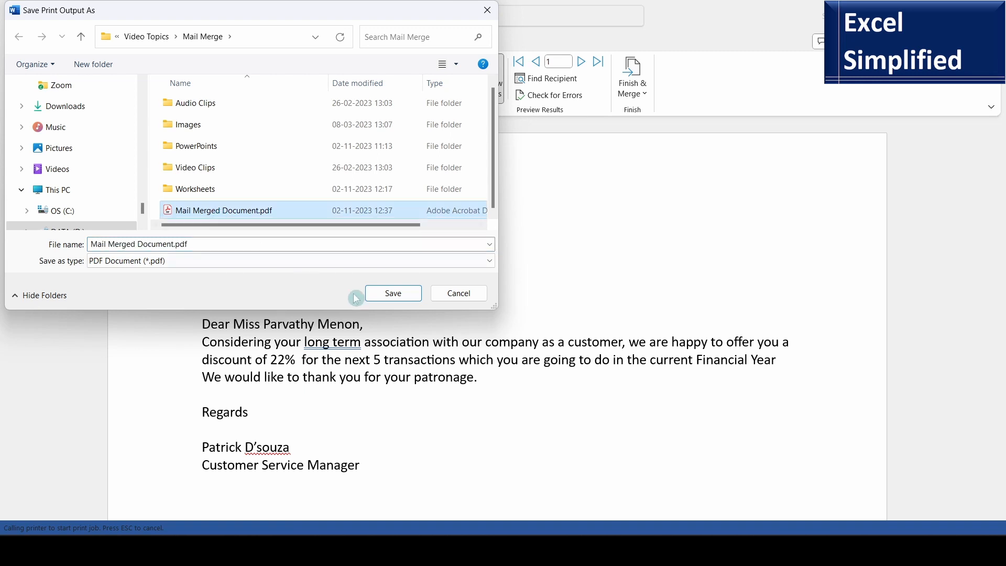
left_click(397, 294)
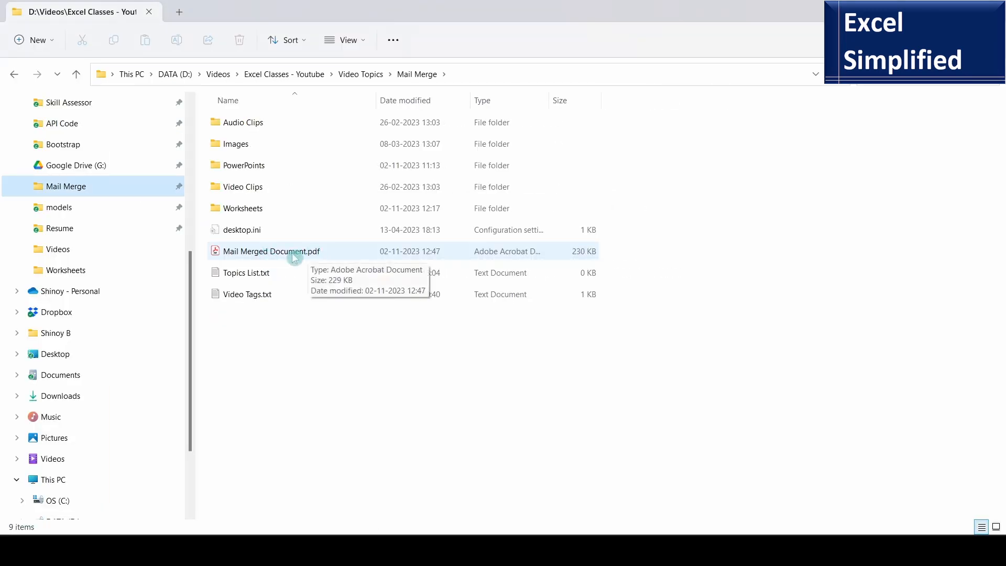
- Open Mail Merged Document.pdf in Adobe Acrobat and examine the address, greeting and discount in the first three letters
double_click(294, 253)
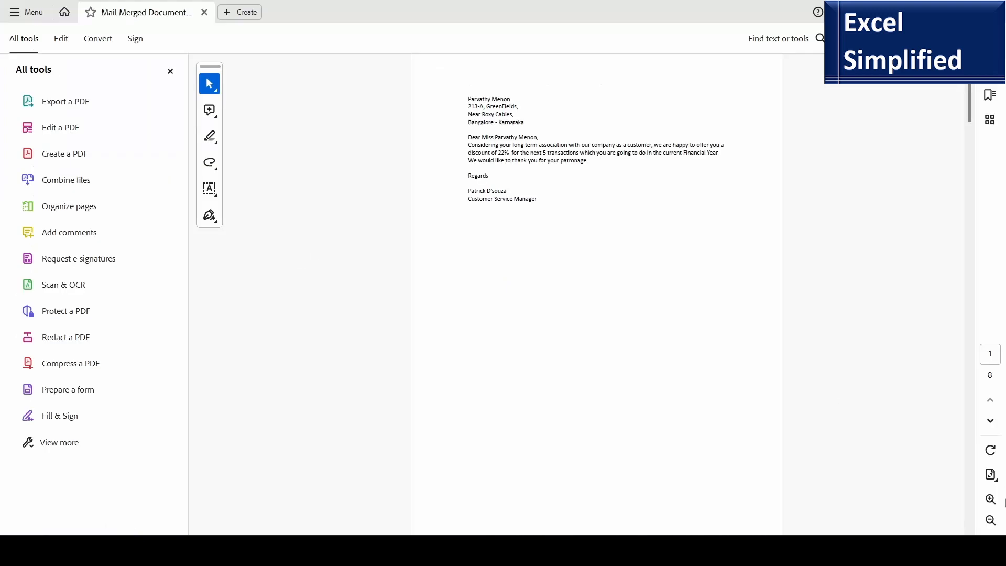
left_click(991, 499)
left_click(991, 499)
left_click(990, 499)
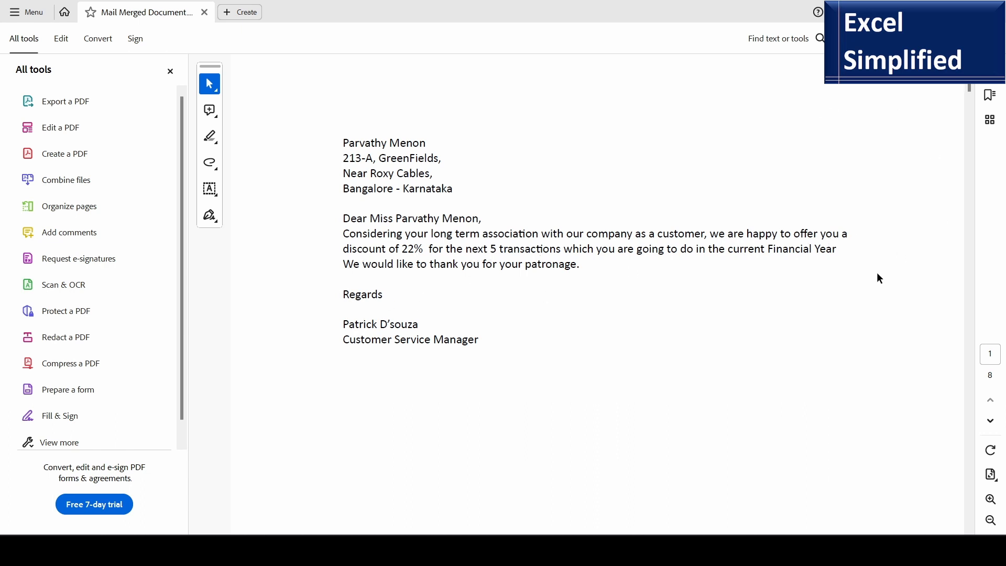
scroll(879, 274, "down", 3)
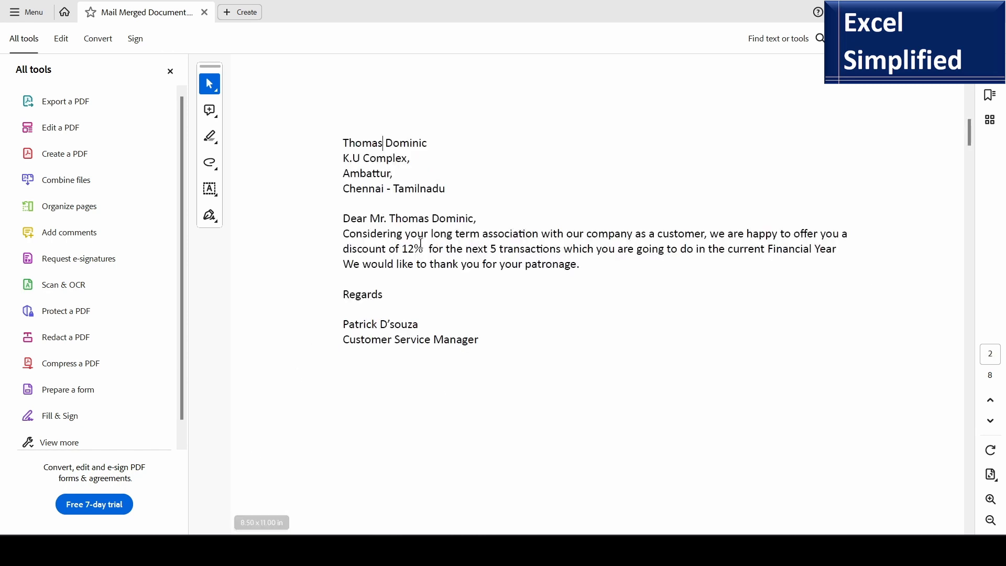
scroll(416, 255, "down", 3)
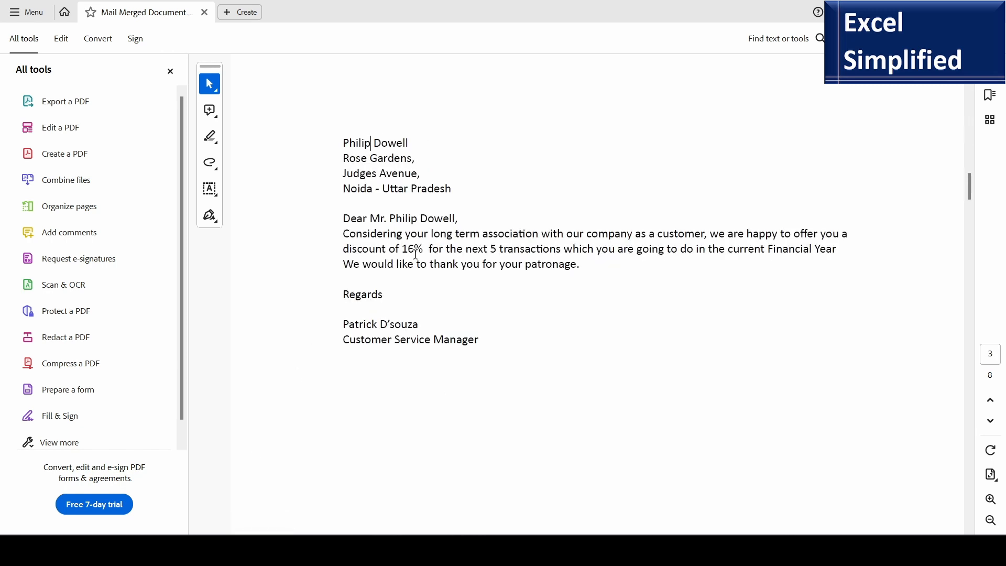
- Examine the address, greeting and discount in the remaining letters of the merged PDF, and return to the Mail Merge.docx letter in Word
scroll(420, 273, "down", 3)
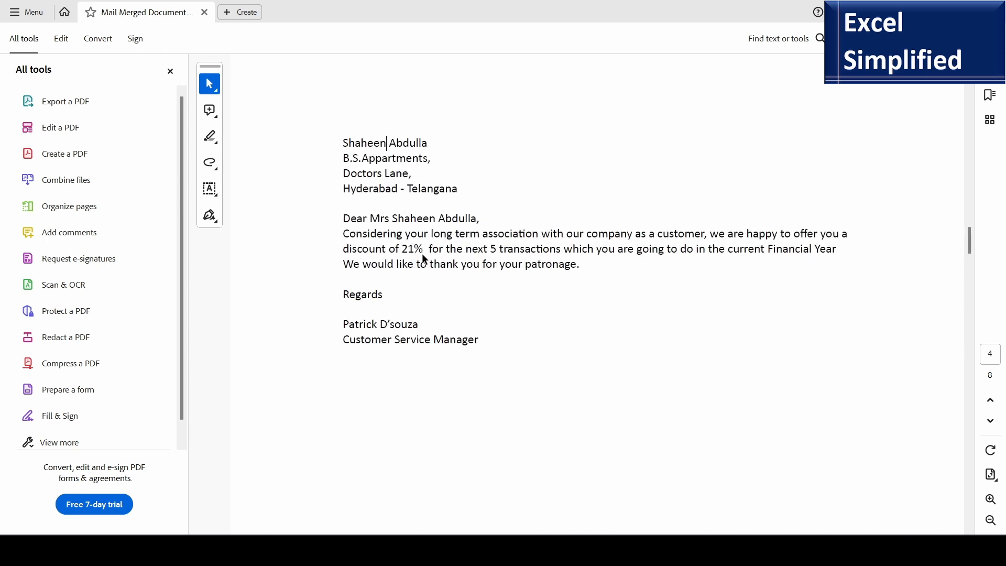
scroll(422, 257, "down", 3)
scroll(437, 262, "down", 3)
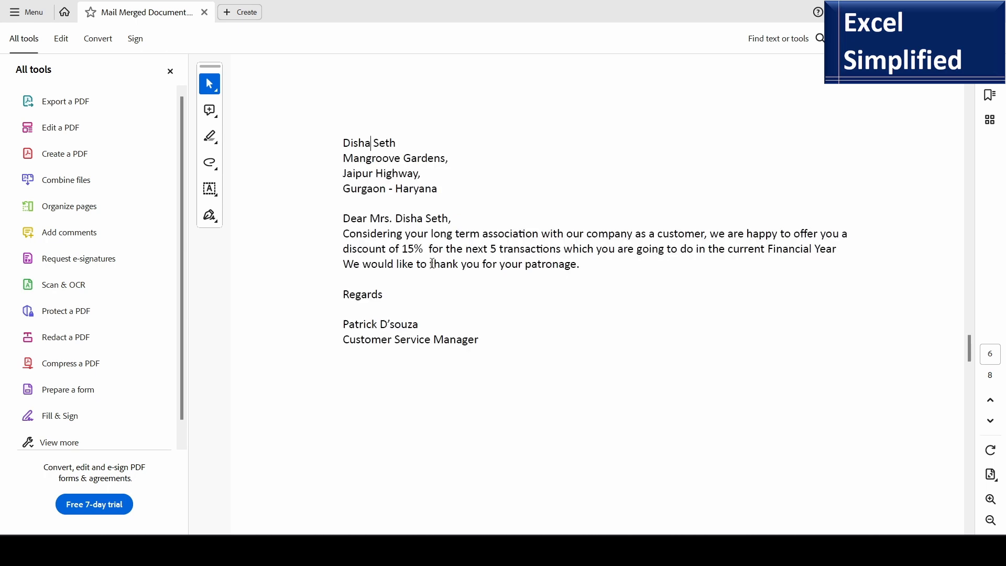
scroll(420, 251, "down", 3)
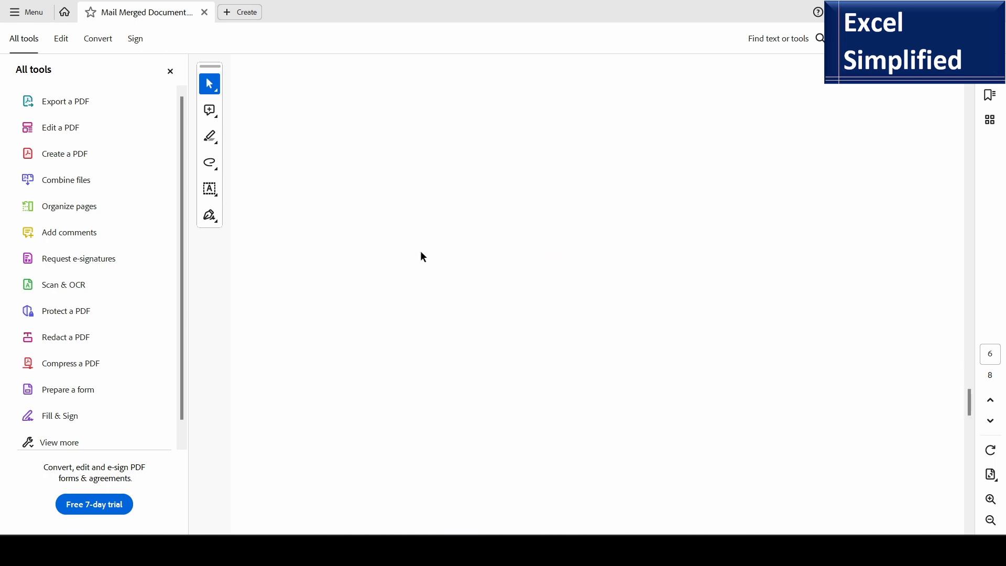
scroll(422, 253, "down", 3)
scroll(421, 260, "down", 3)
scroll(424, 255, "up", 5)
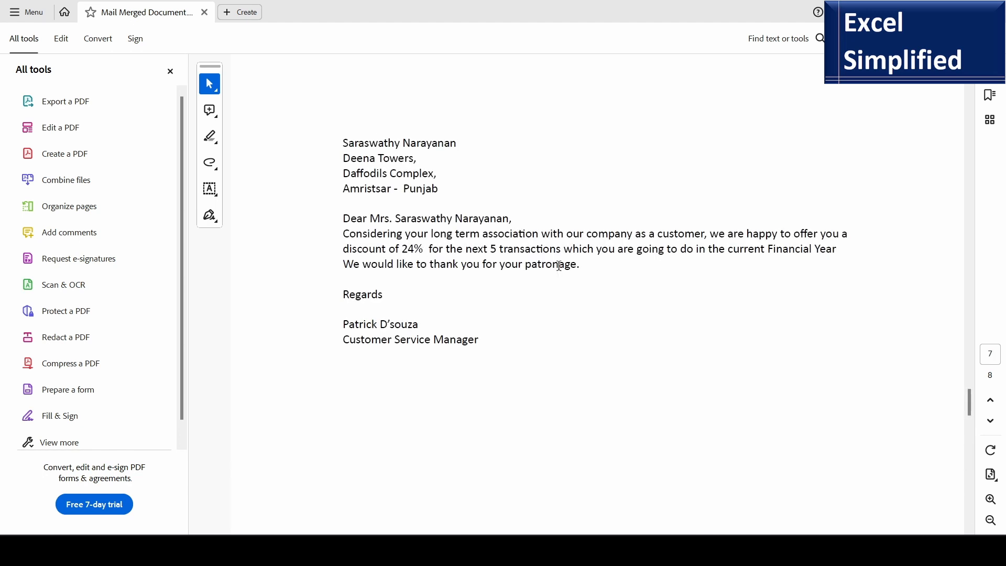
left_click(991, 7)
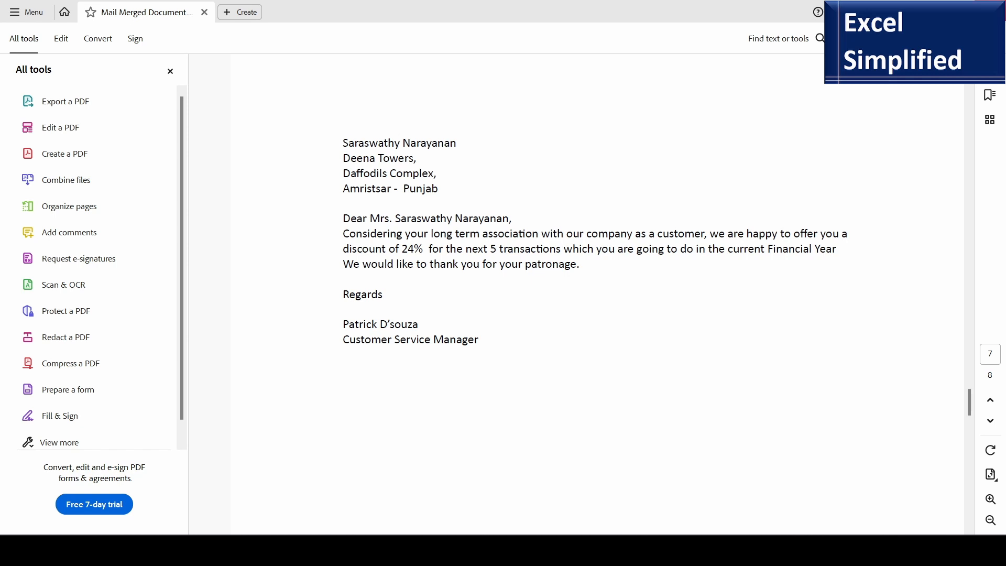
left_click(629, 551)
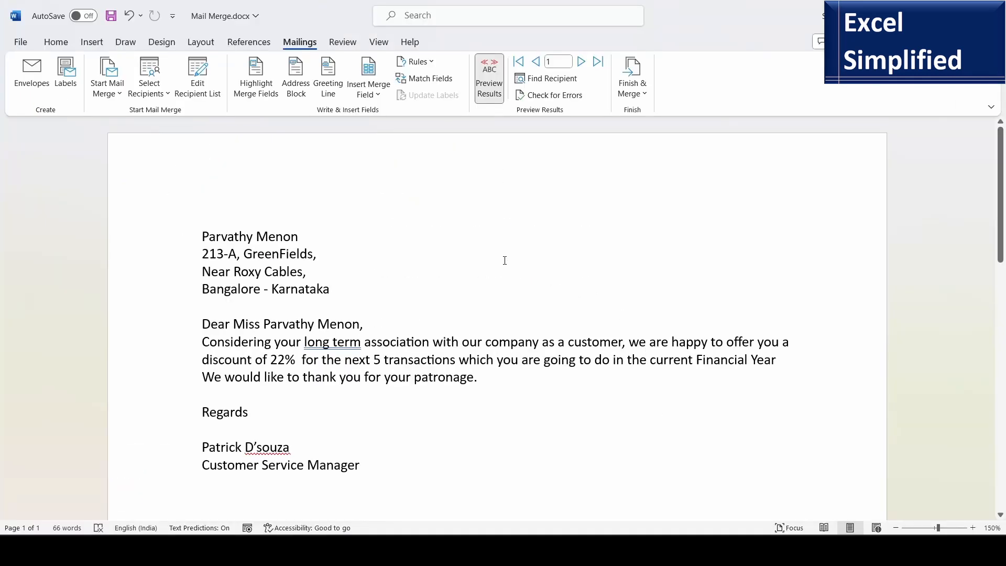